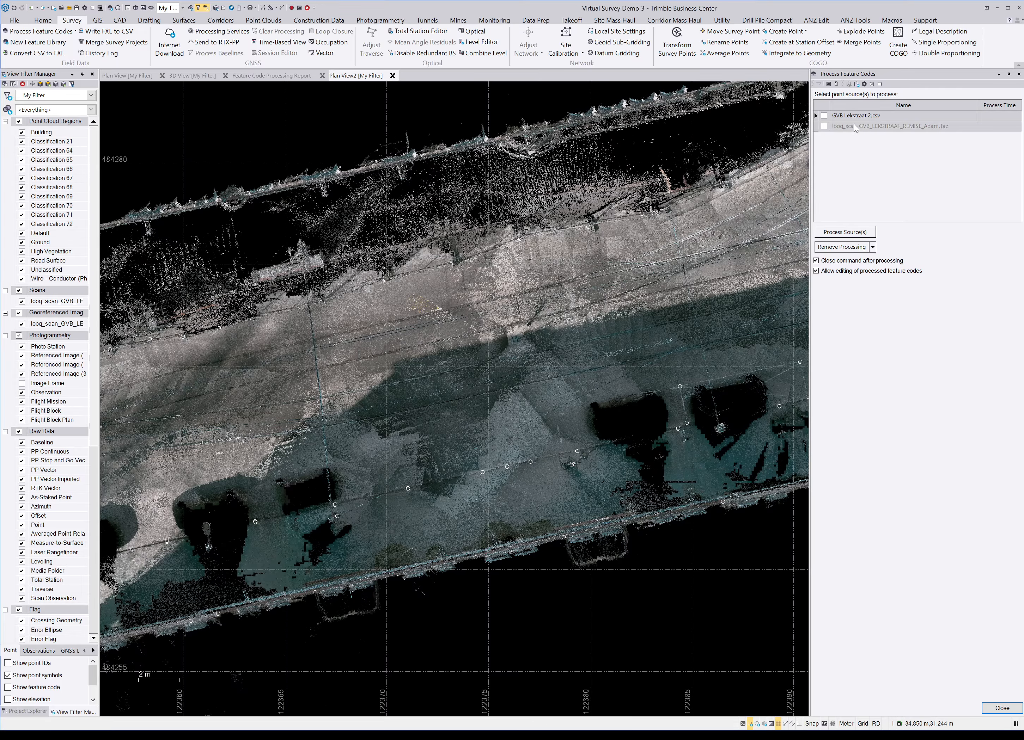
Step: Process the feature codes from GVB Lekstraat 2.csv and zoom over the resulting linework
click(825, 116)
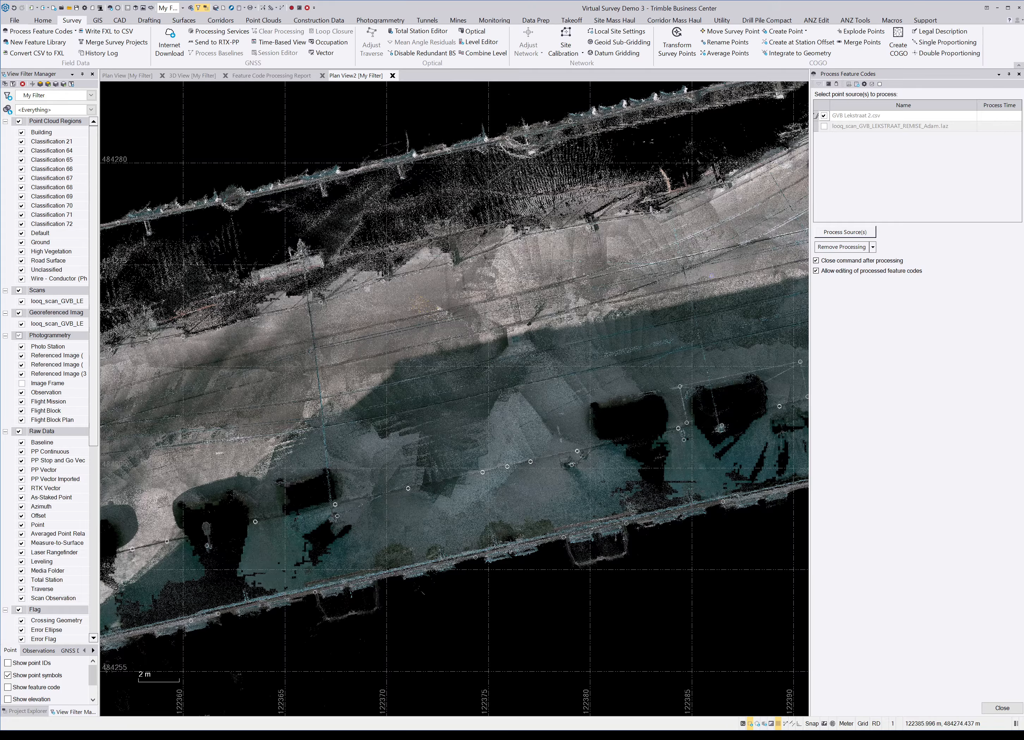
click(845, 232)
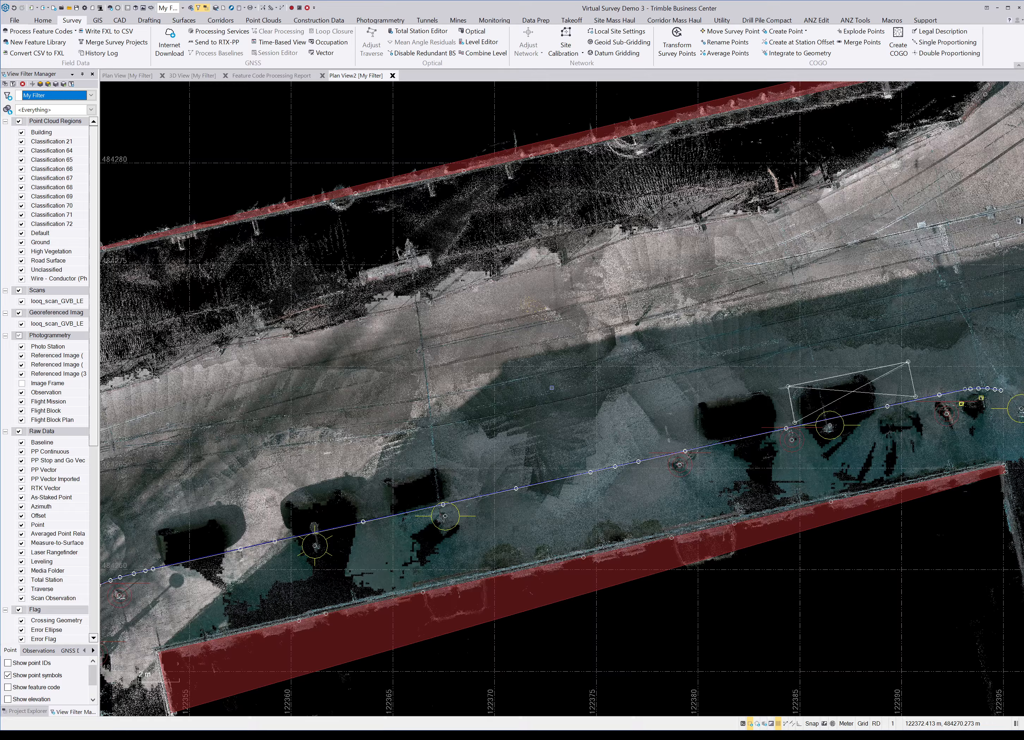
scroll(416, 389, down, 1)
scroll(416, 389, up, 4)
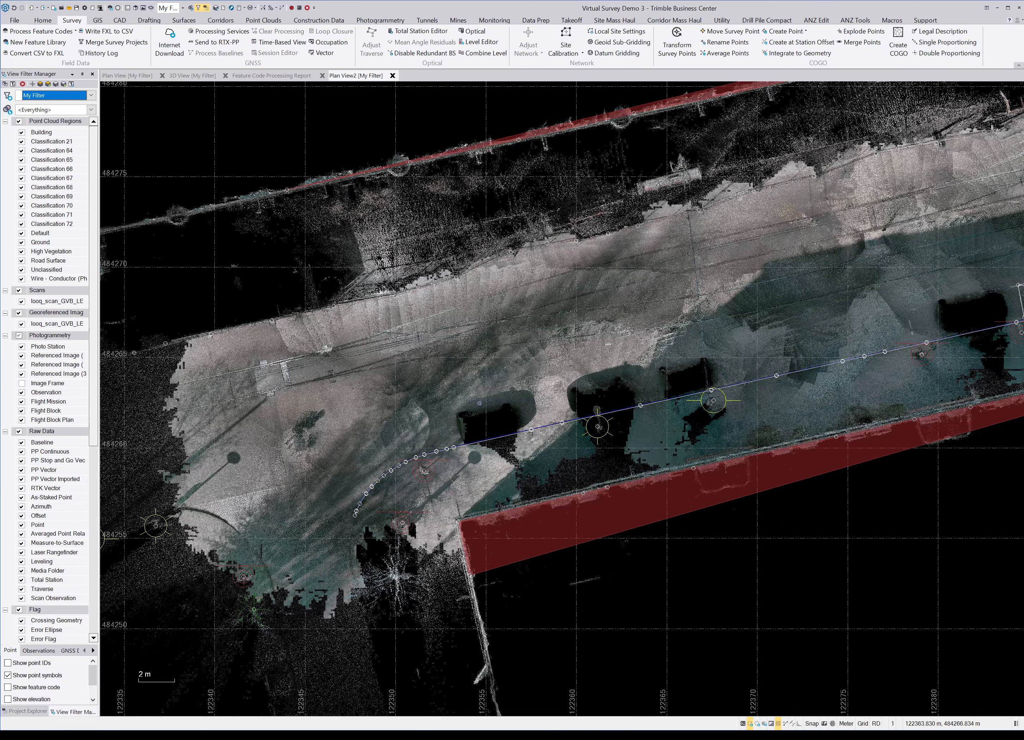
scroll(412, 464, up, 2)
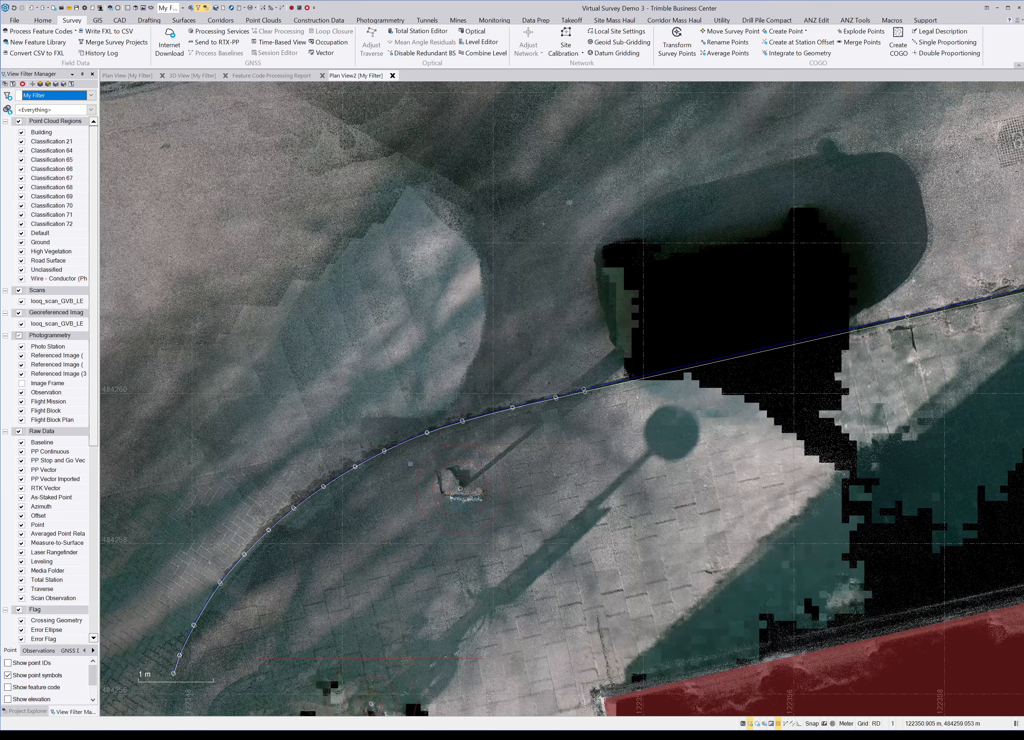
scroll(411, 464, down, 5)
Step: Hide point cloud classifications, pan along the street to the parking area, then show them again
click(18, 121)
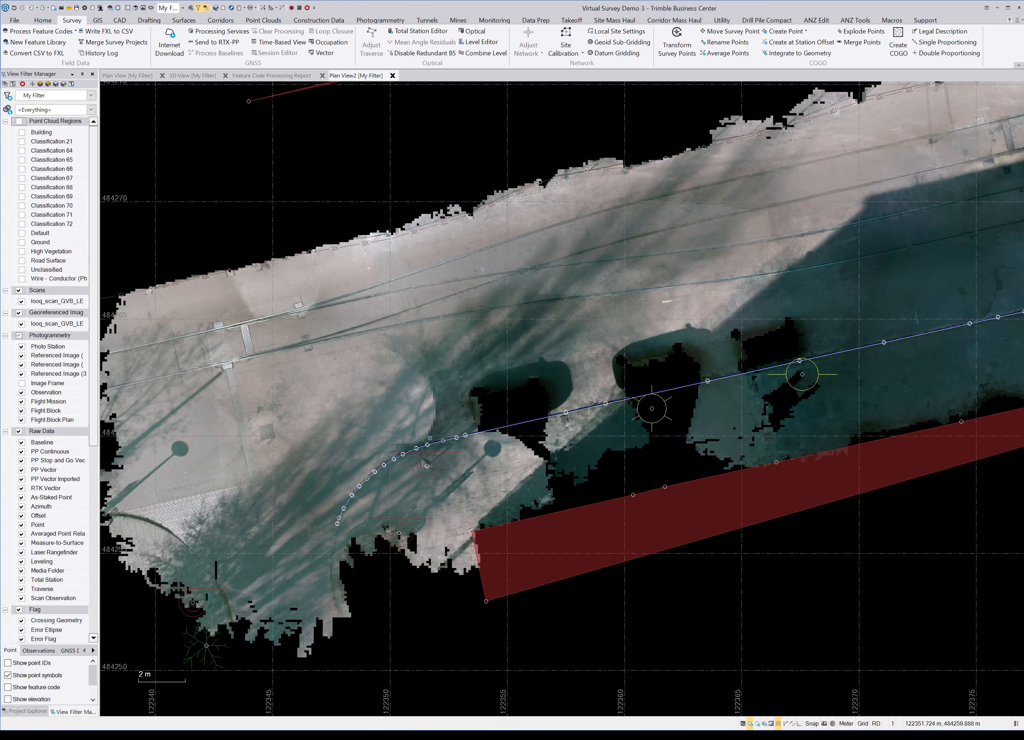
scroll(430, 438, down, 2)
mouse_move(800, 364)
middle_down()
mouse_move(656, 427)
mouse_move(463, 465)
middle_up()
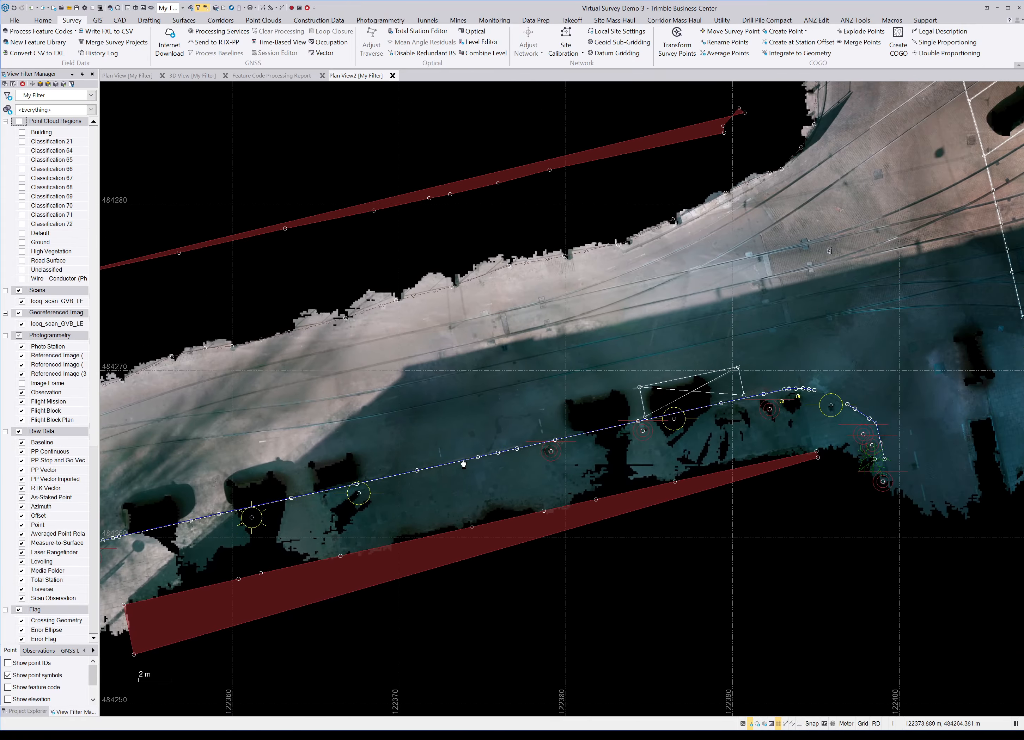
middle_drag(934, 338, 577, 432)
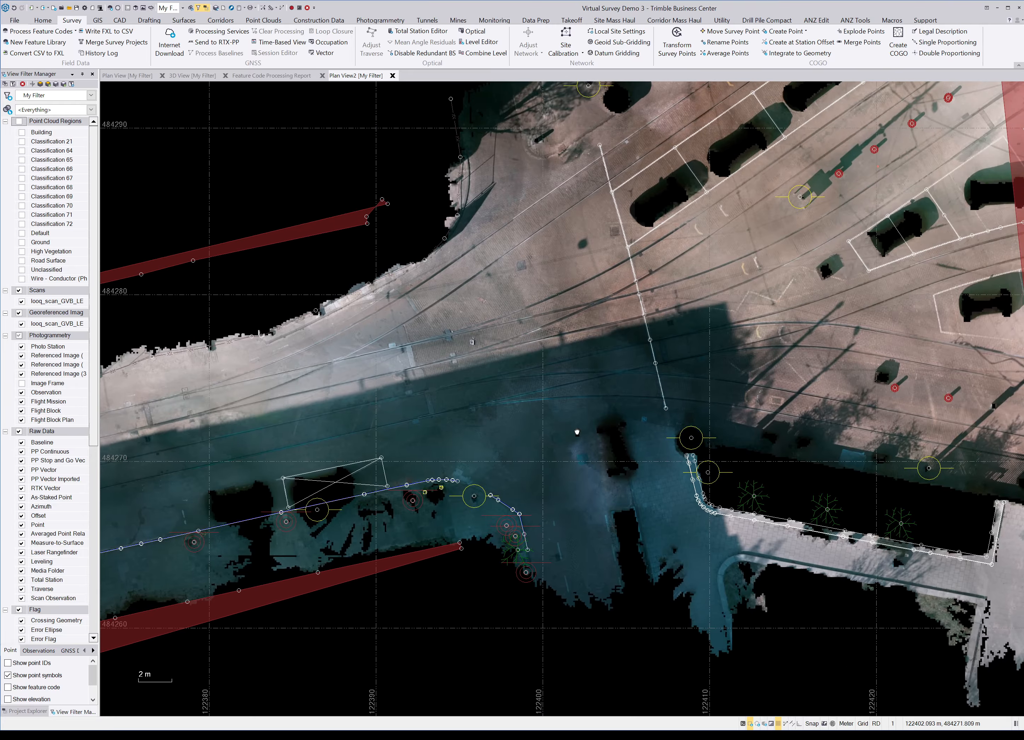
scroll(576, 432, down, 2)
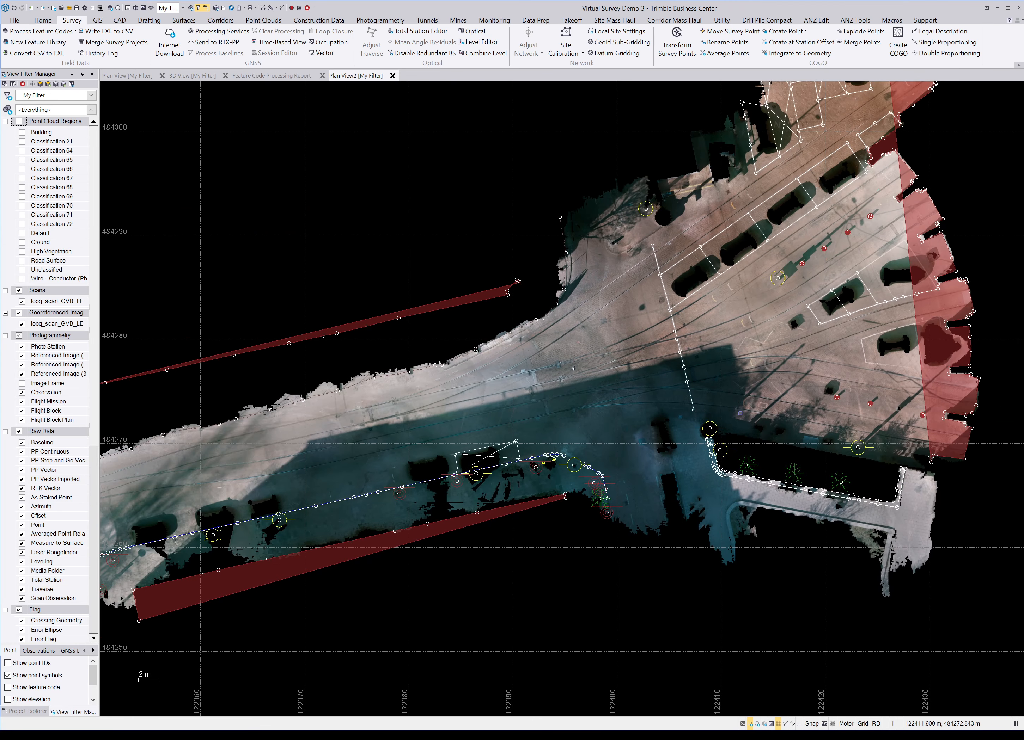
middle_drag(477, 438, 666, 406)
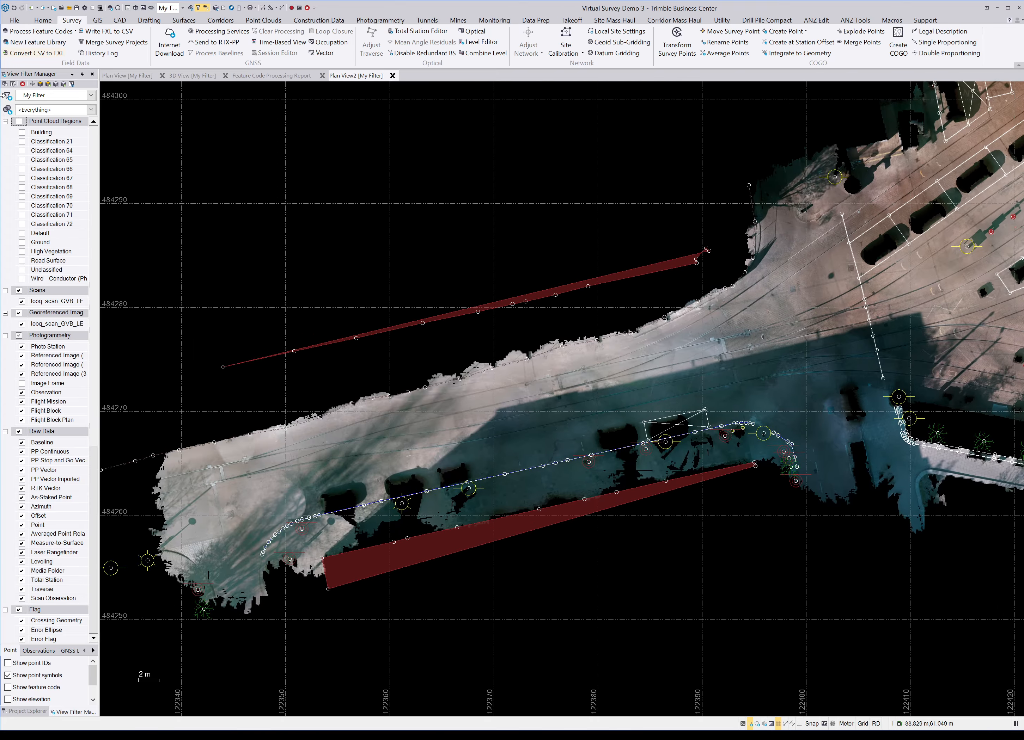
click(19, 121)
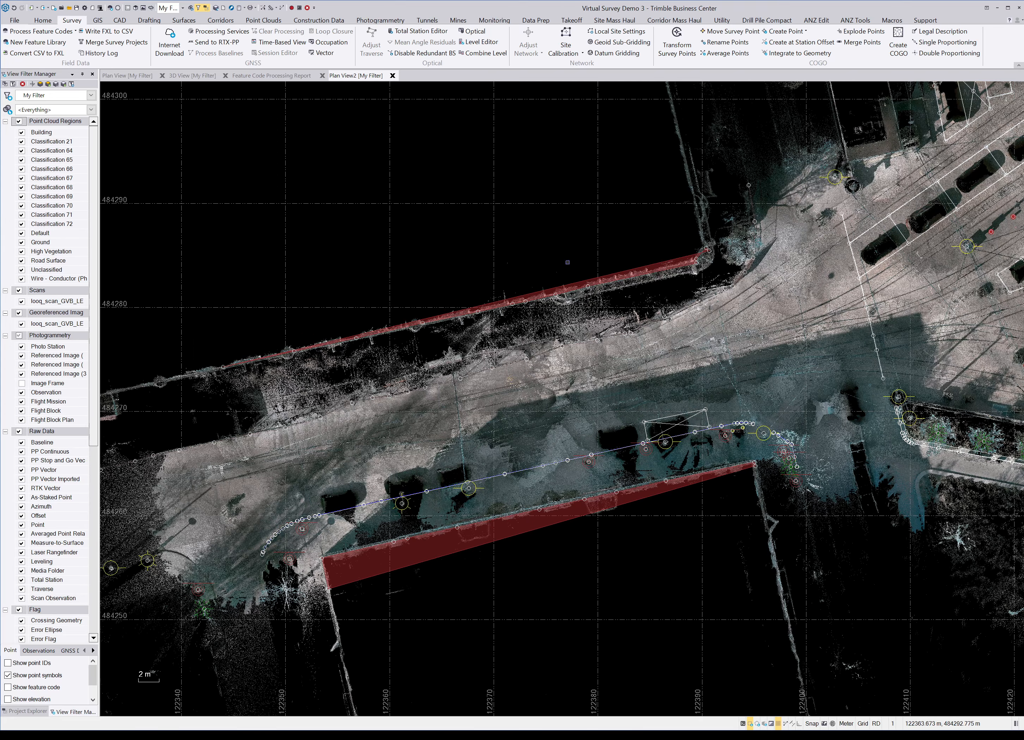
click(92, 74)
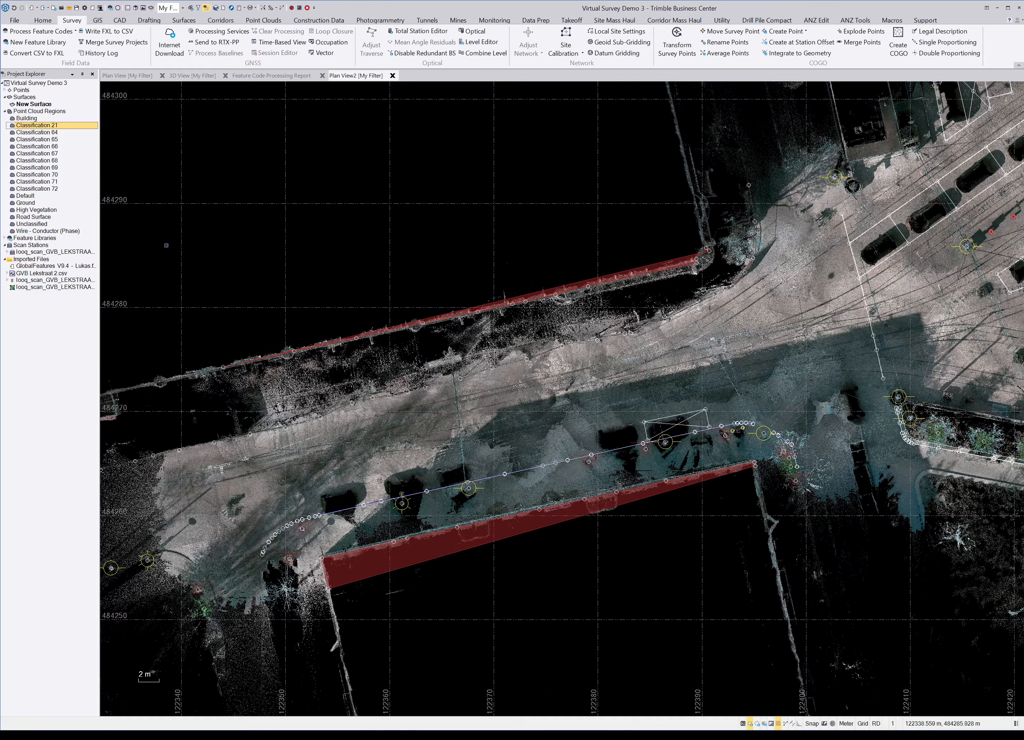
Step: On the Surfaces tab, preview the Building region's points, then clear the selection
click(194, 21)
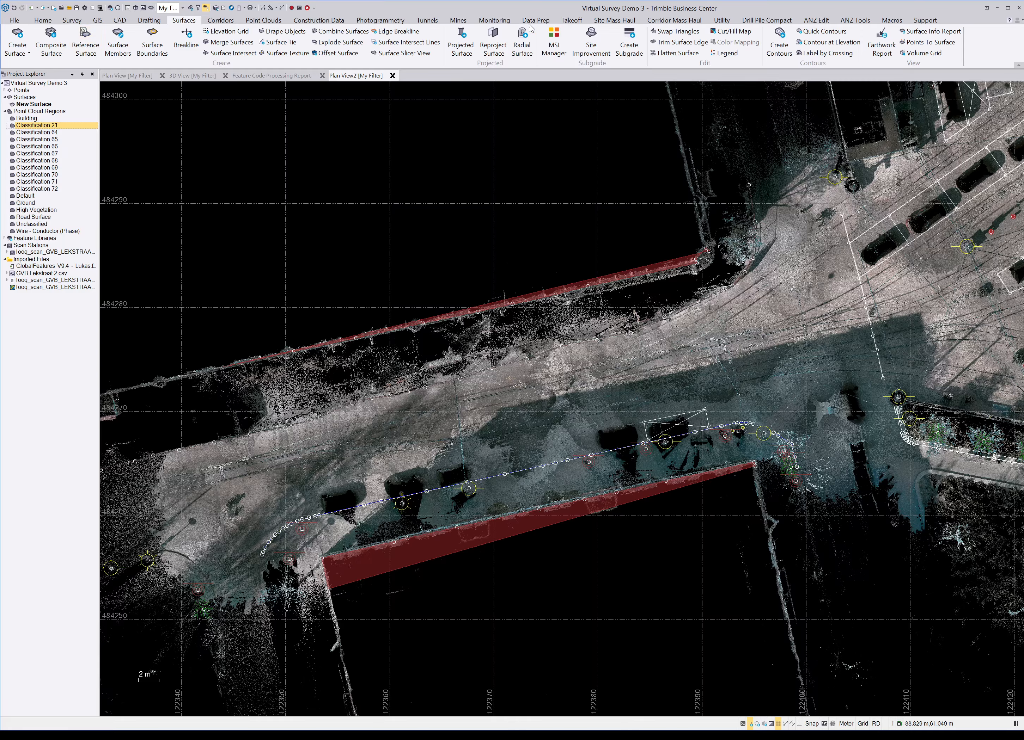
click(32, 118)
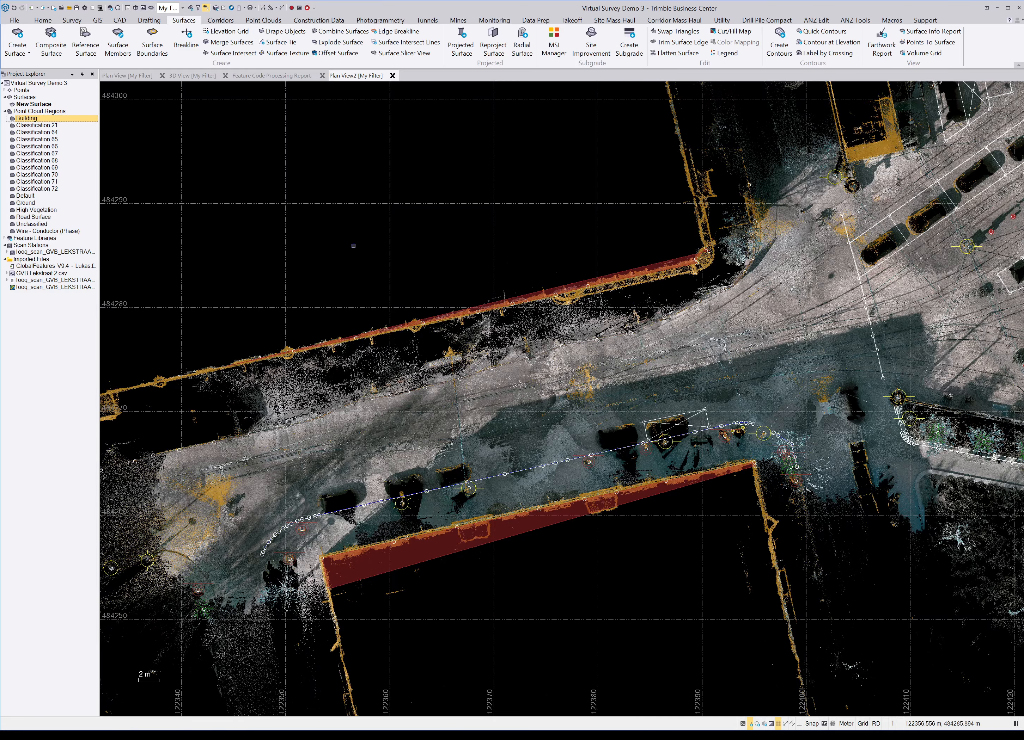
key(Escape)
scroll(504, 399, up, 2)
scroll(506, 399, up, 3)
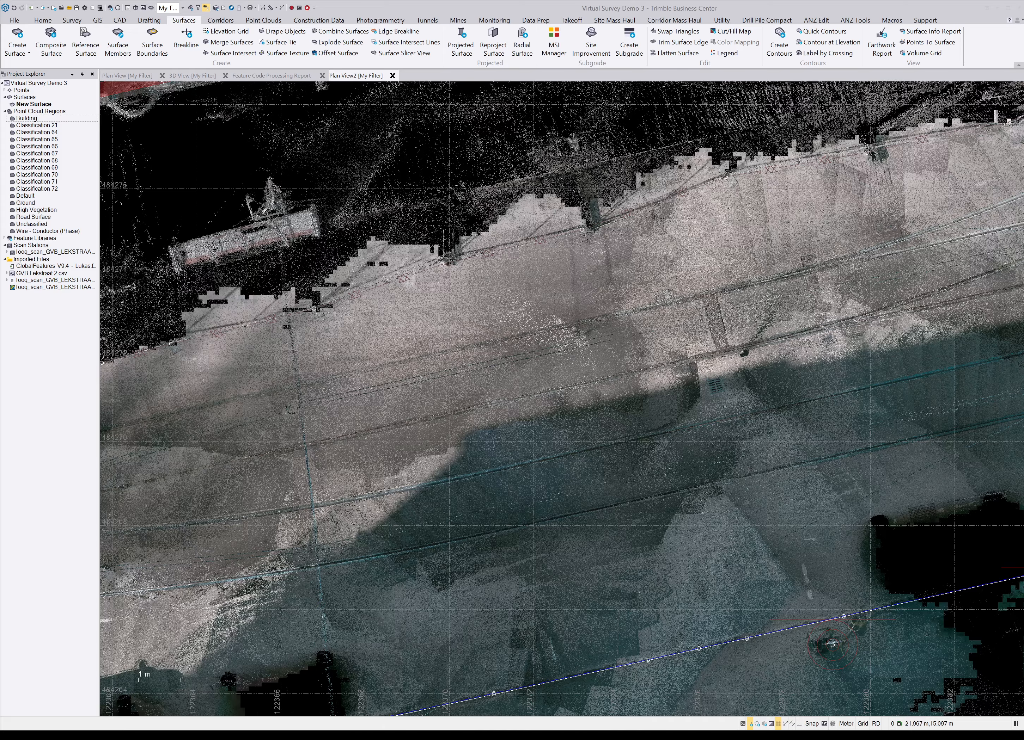
Step: Select Ground, Road Surface, Classification 65 and 66 together, inspect the street and junction, then deselect
click(32, 203)
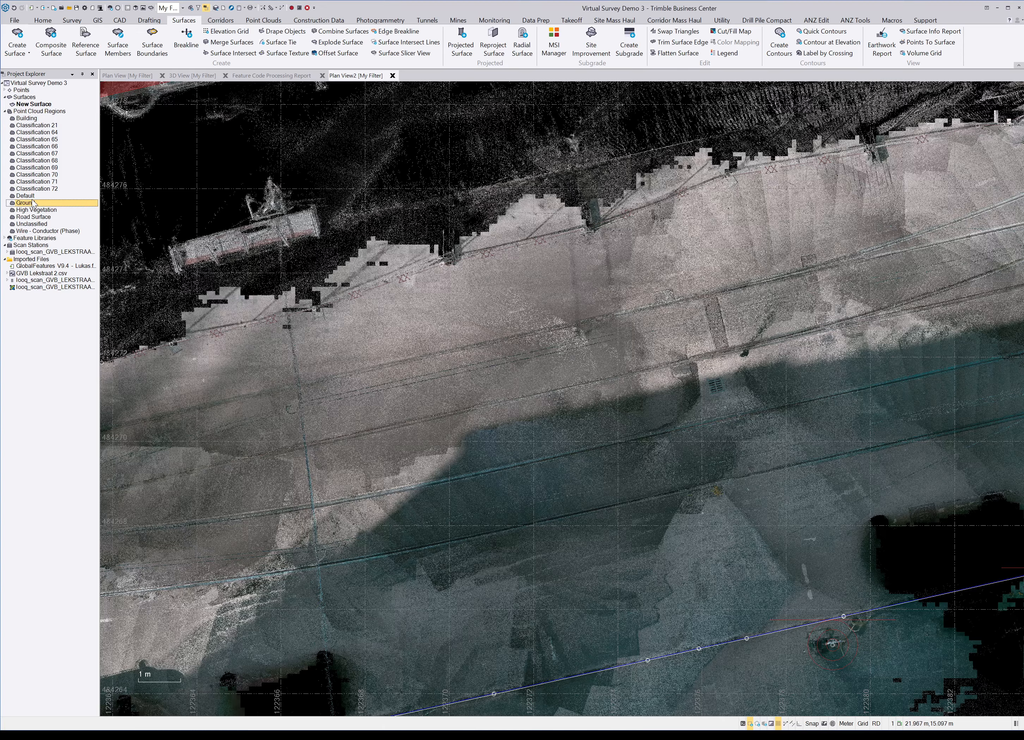
ctrl+click(49, 218)
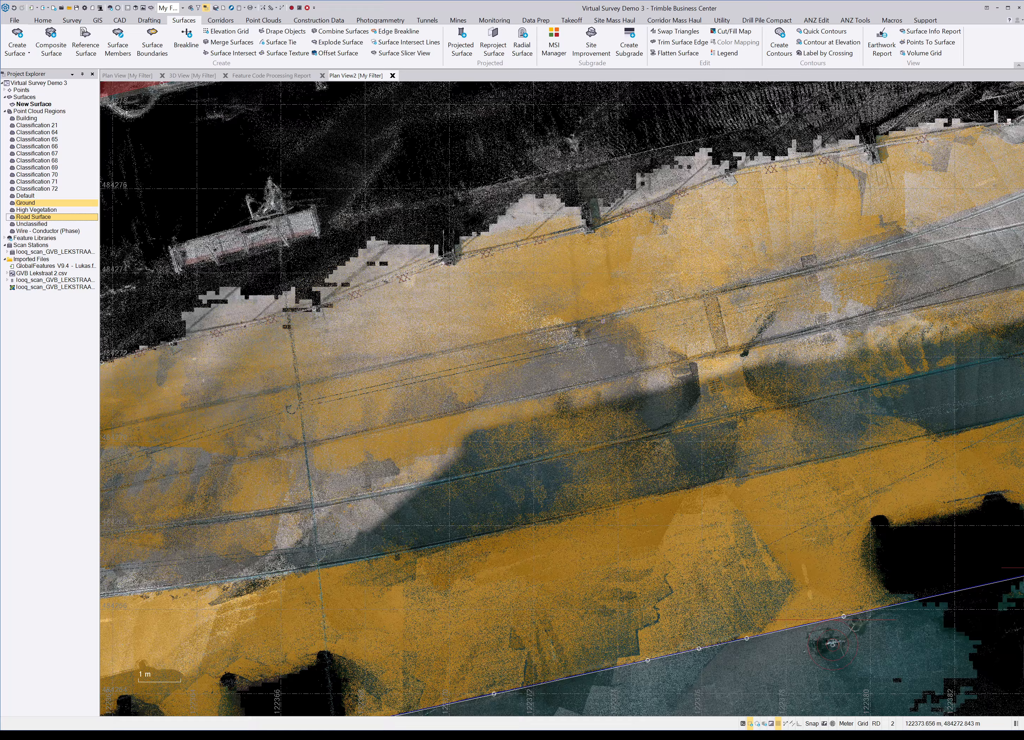
ctrl+click(56, 140)
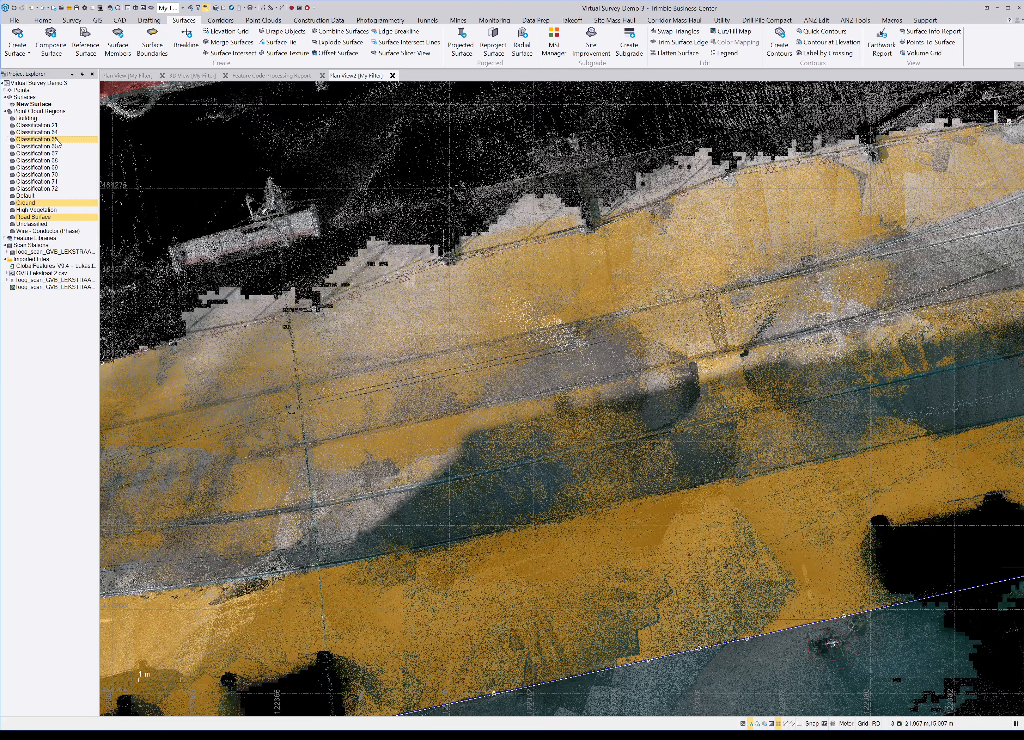
ctrl+click(57, 146)
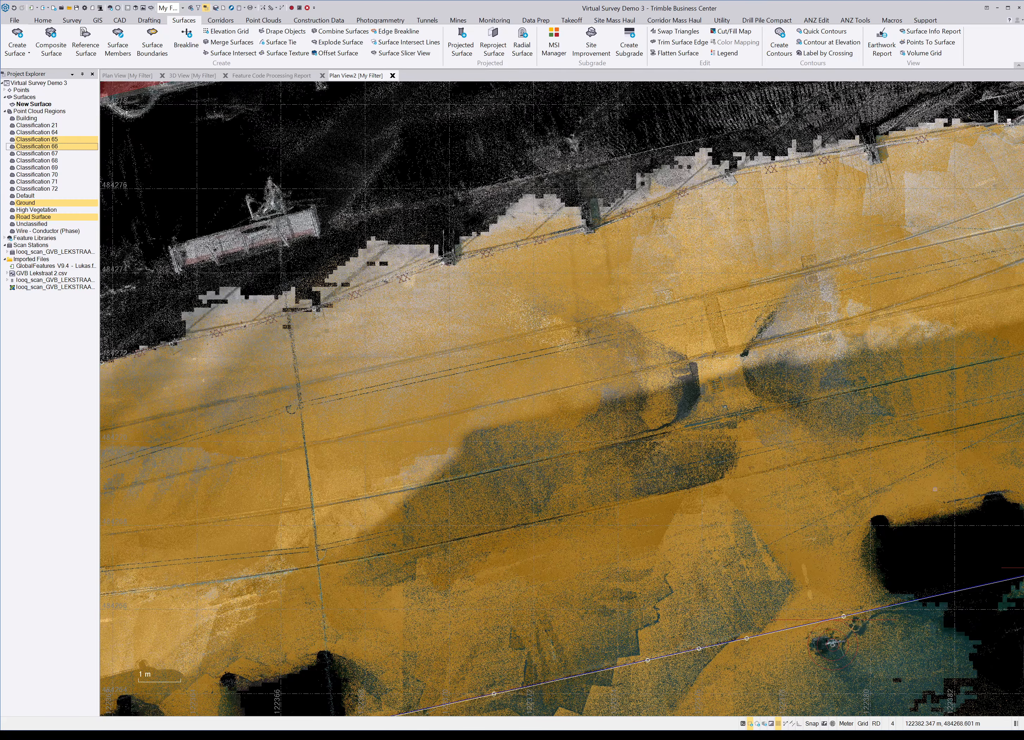
scroll(730, 413, down, 5)
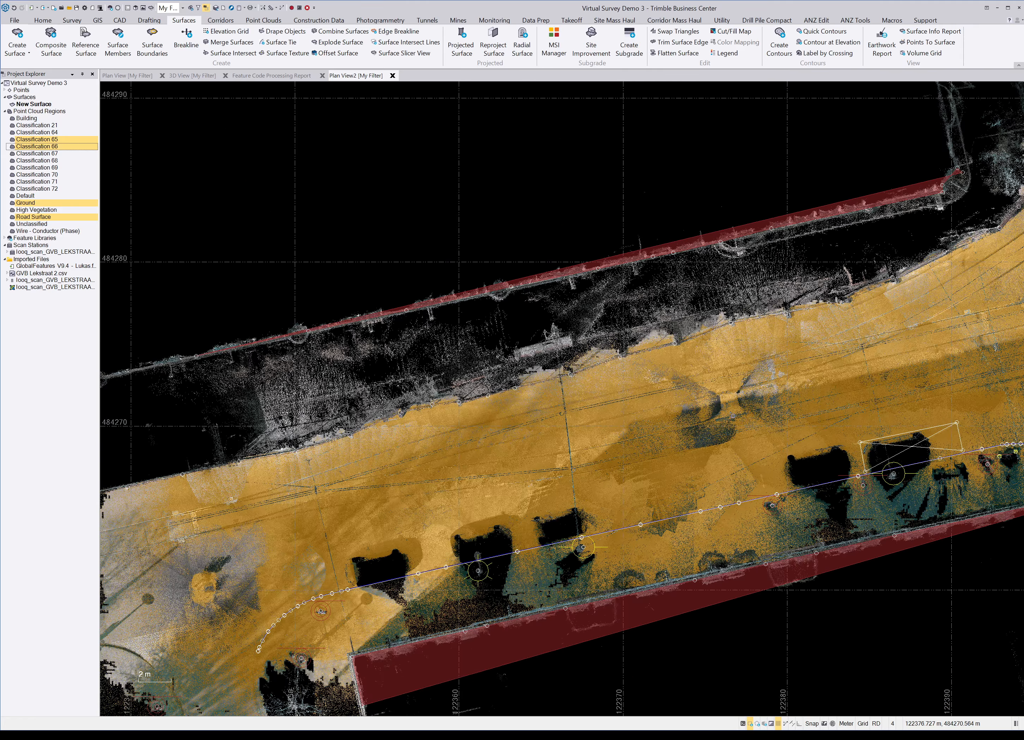
scroll(792, 404, down, 3)
middle_drag(876, 387, 681, 447)
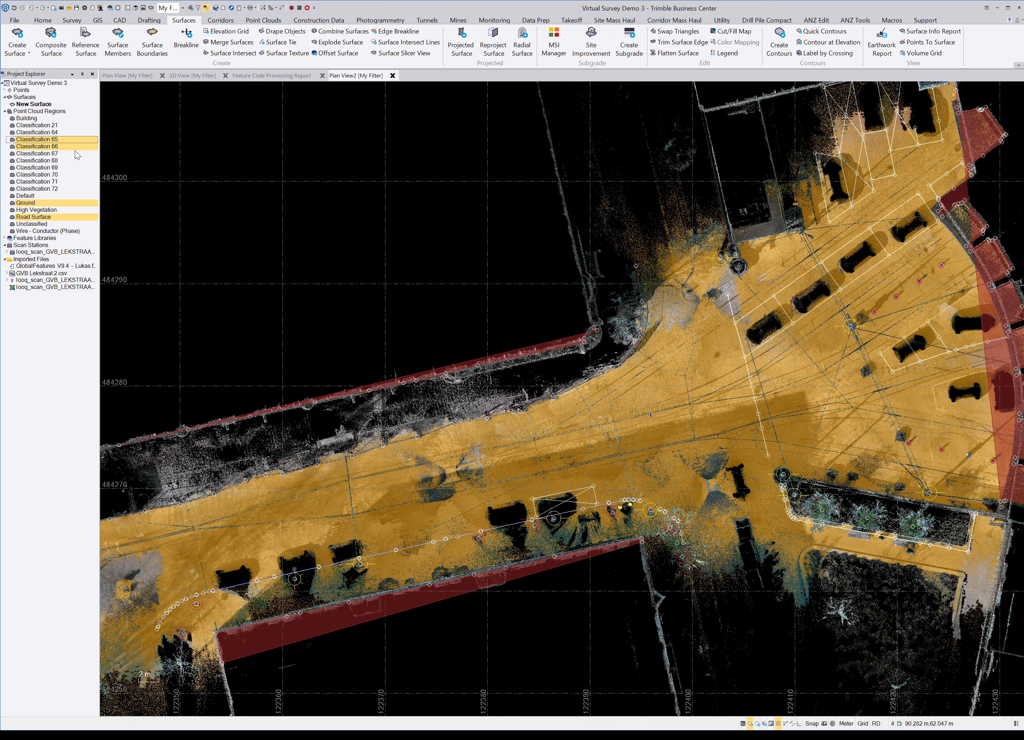
click(73, 140)
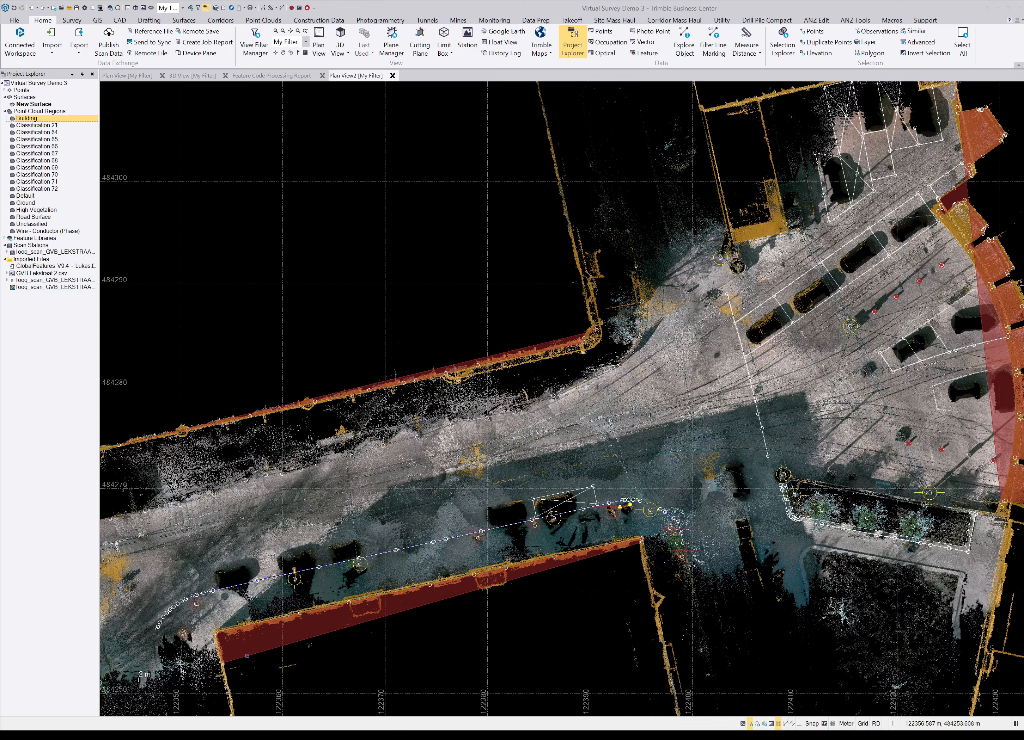
Step: Merge Ground, Road Surface, Classification 65 and Classification 66 into one Merged Ground region
click(265, 21)
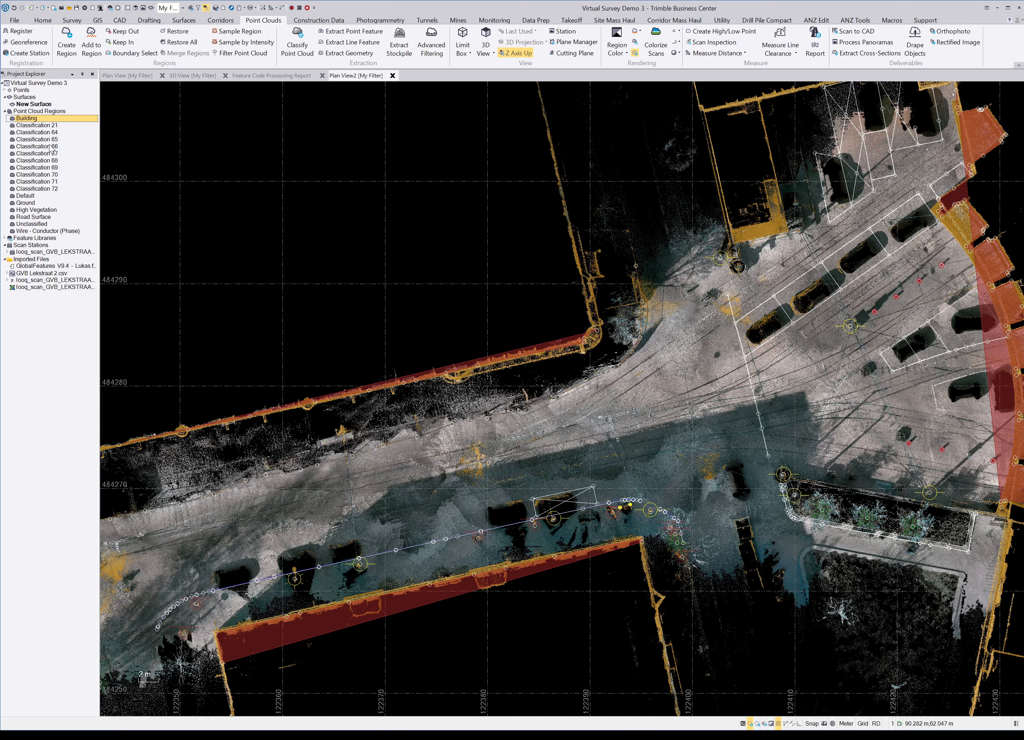
click(35, 203)
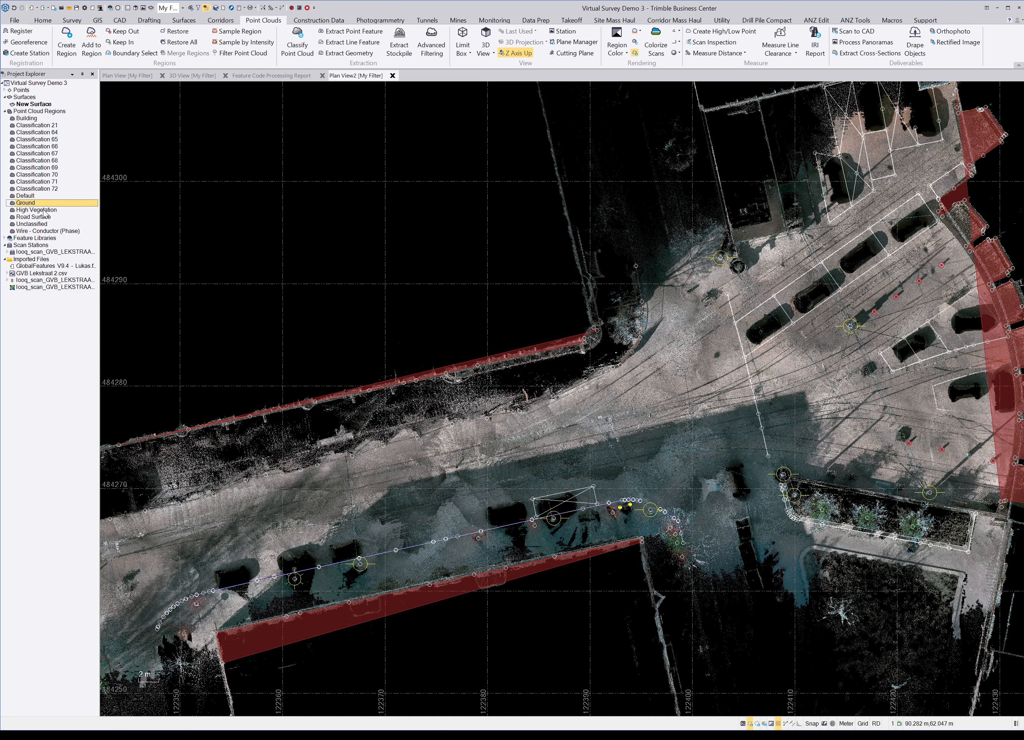
ctrl+click(45, 218)
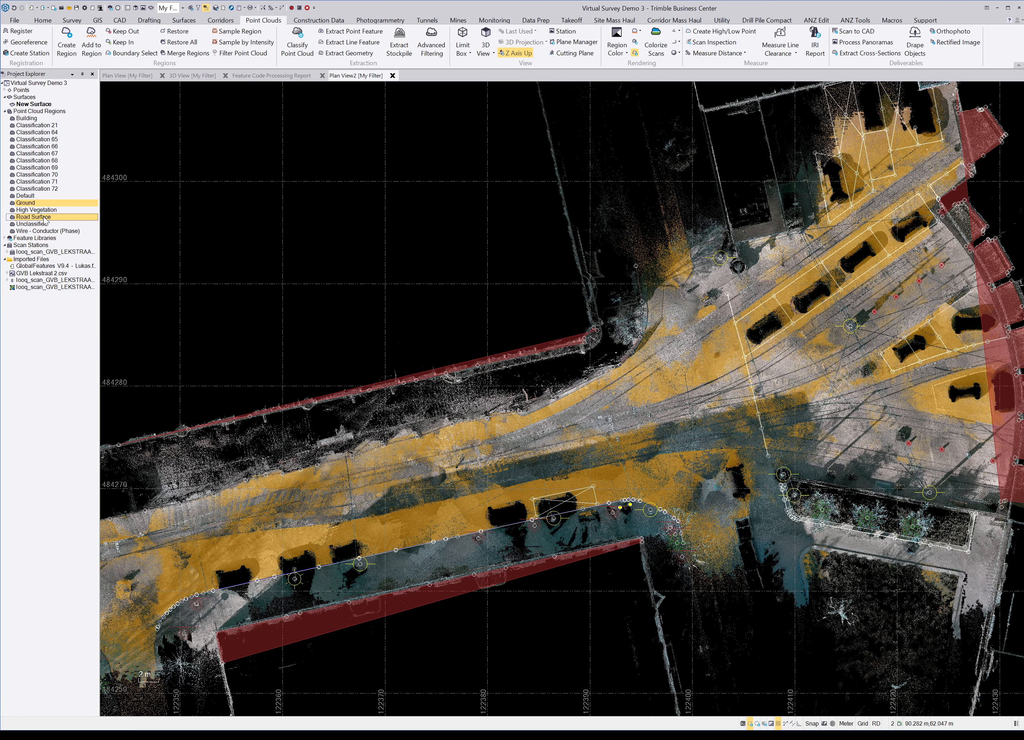
ctrl+click(55, 139)
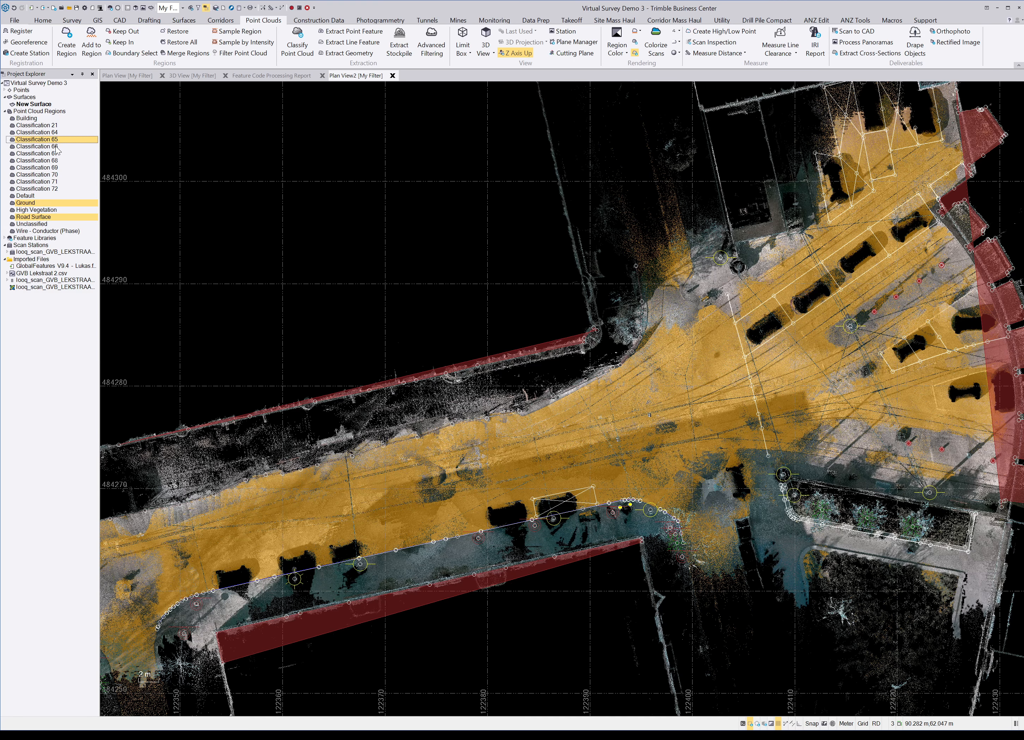
ctrl+click(55, 146)
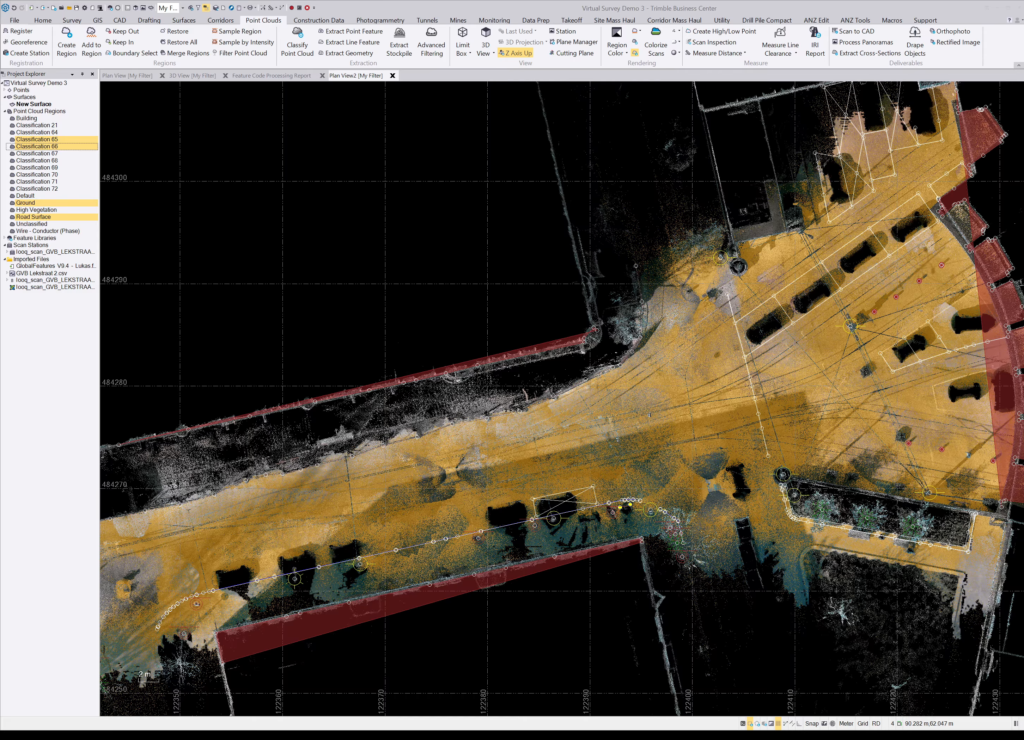
click(515, 387)
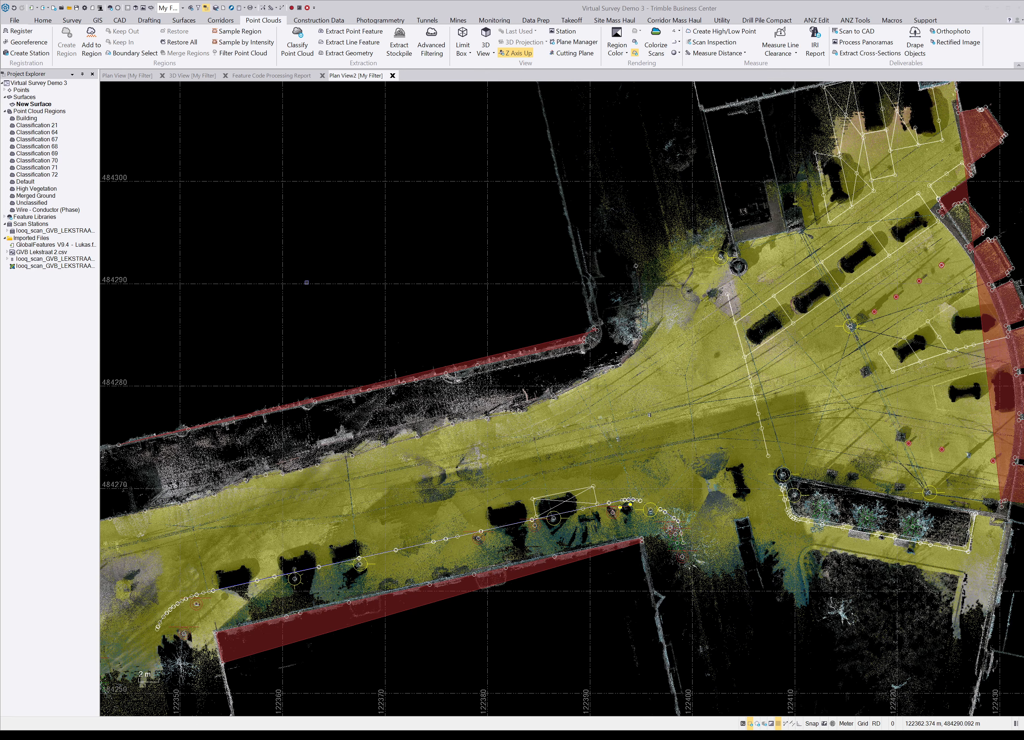
scroll(605, 359, down, 1)
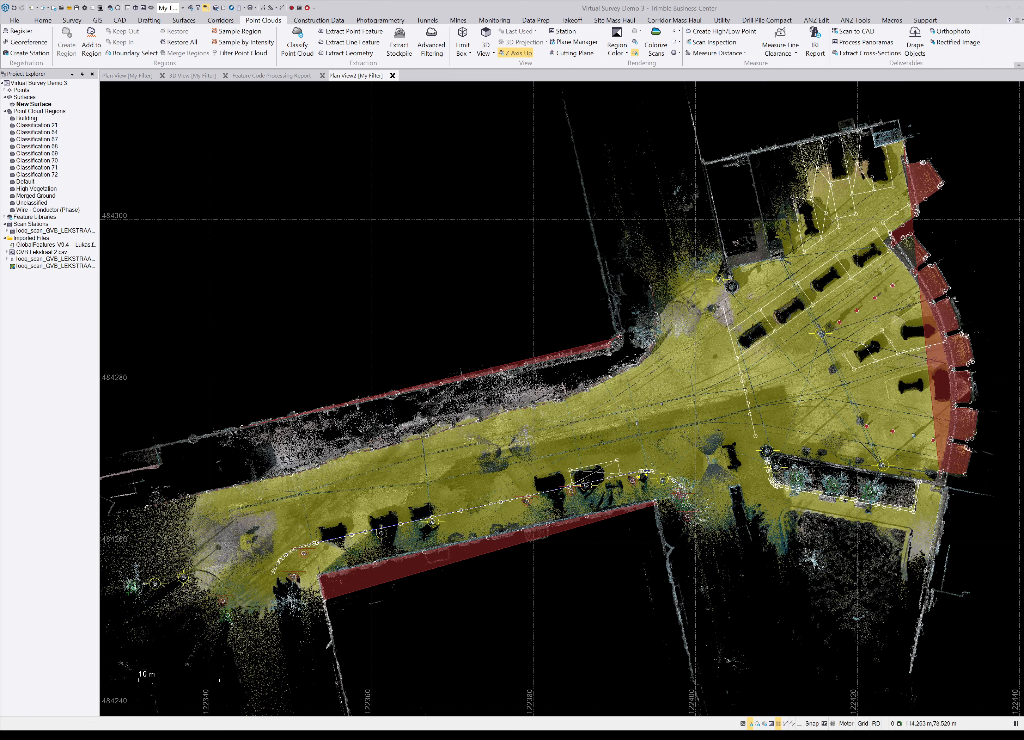
click(35, 196)
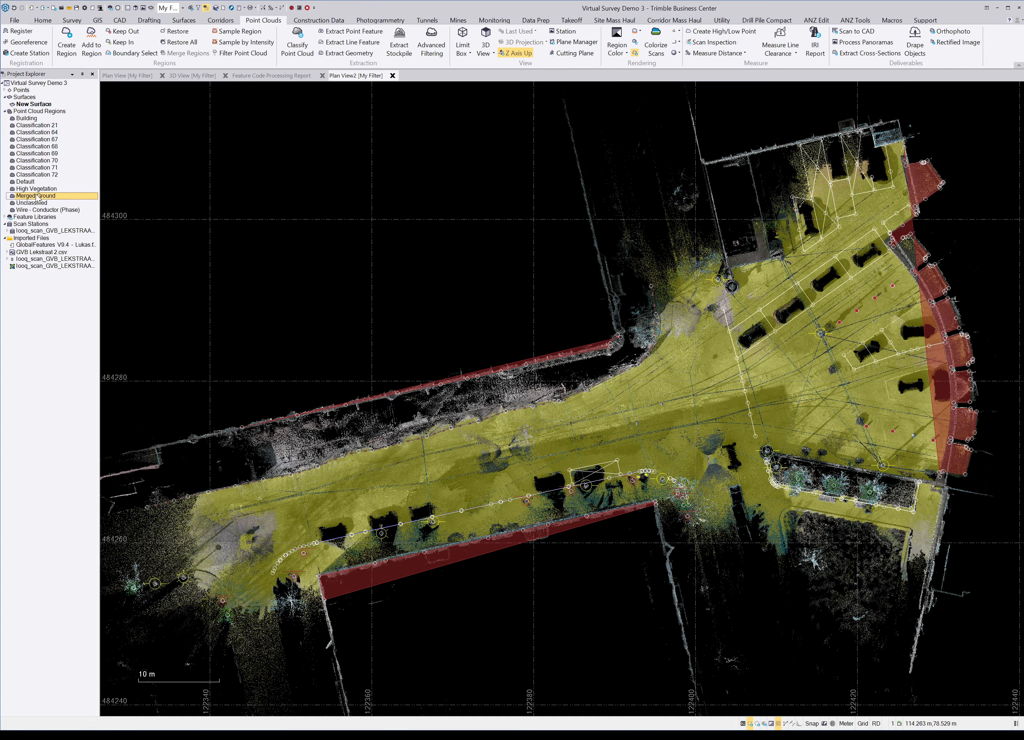
click(32, 119)
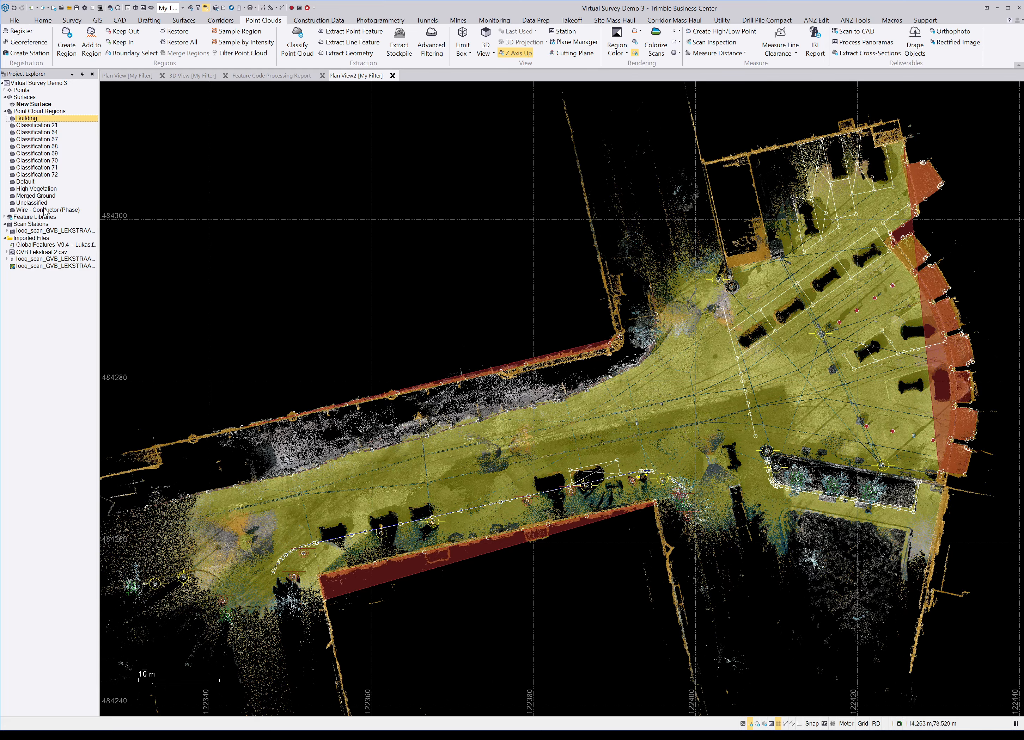
shift+click(46, 210)
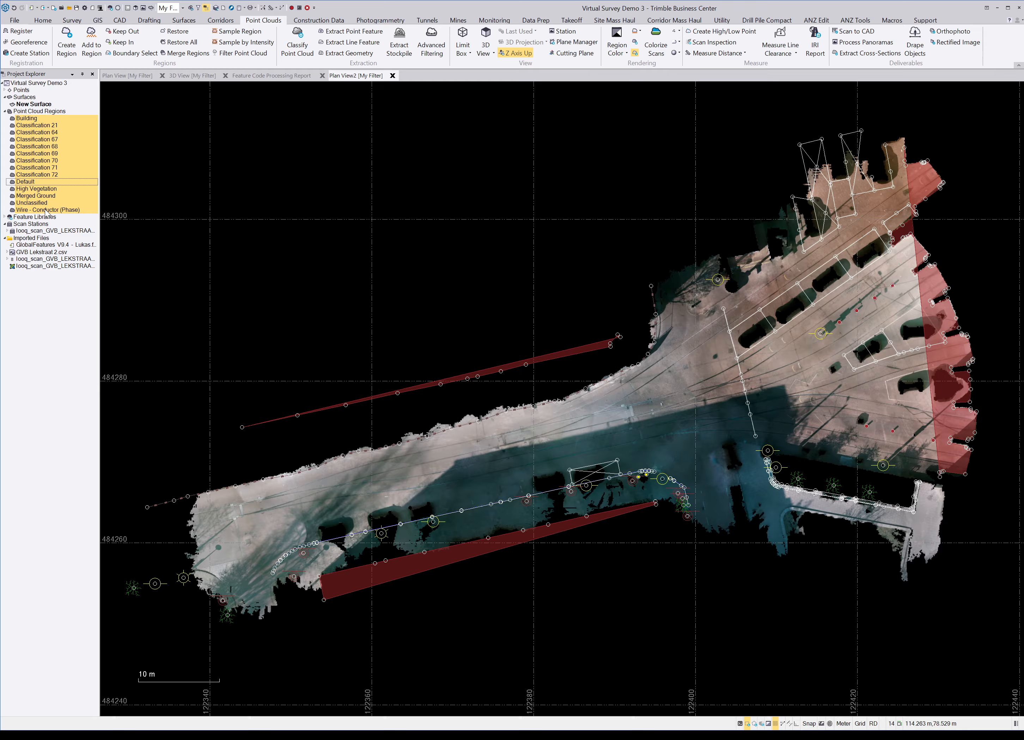
click(44, 196)
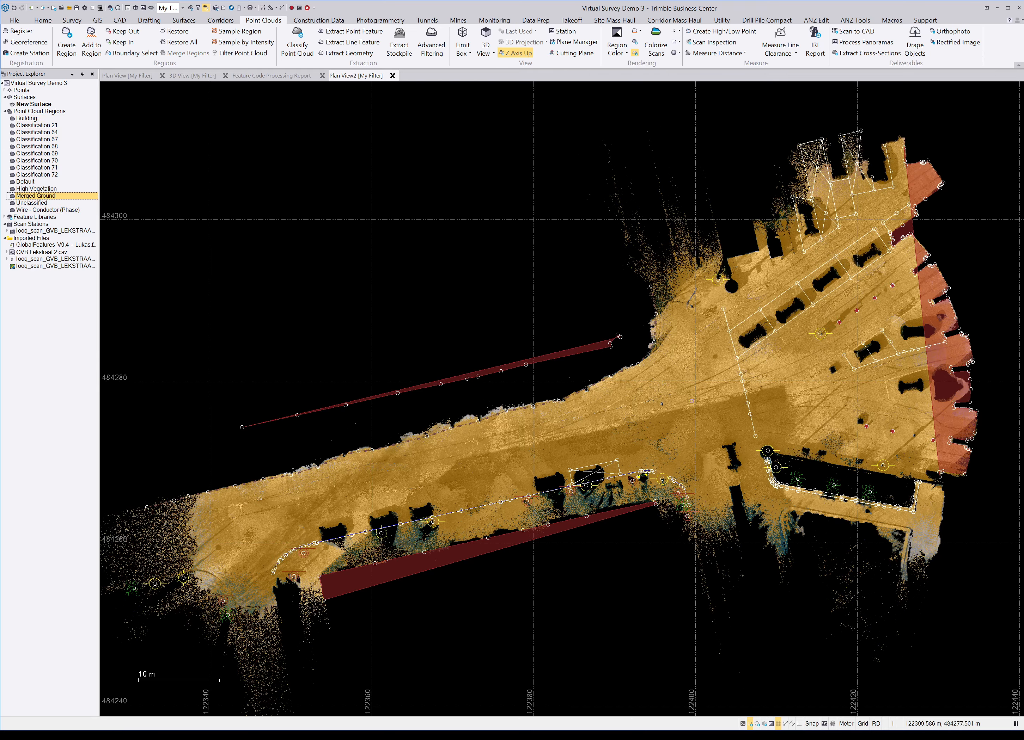
scroll(693, 402, up, 2)
key(Escape)
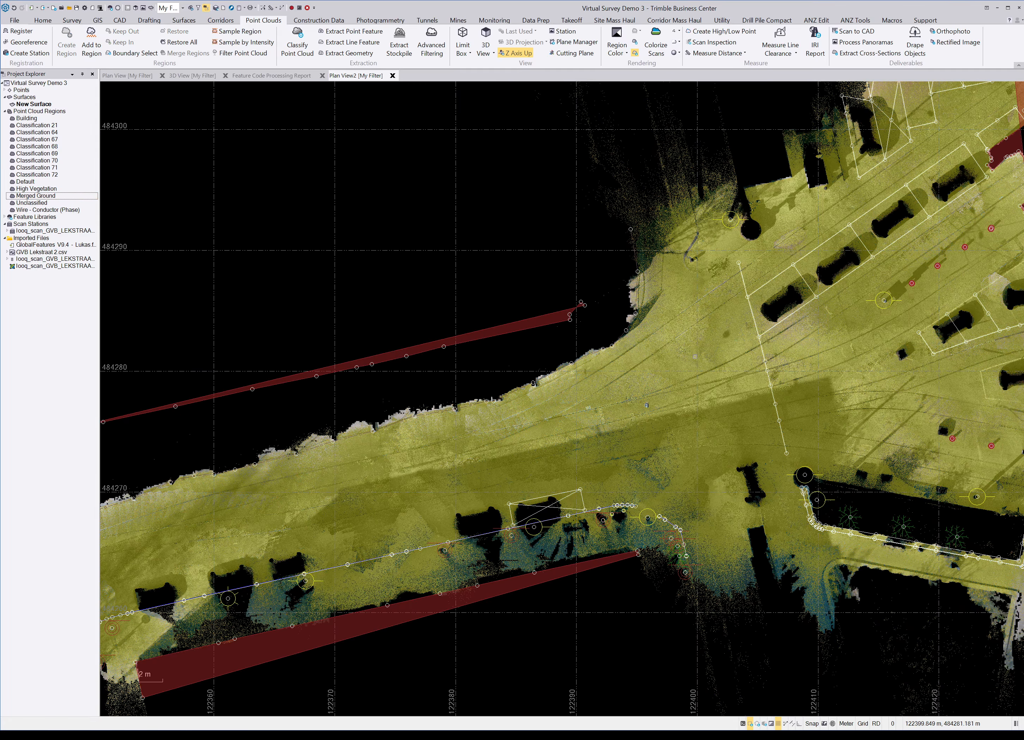
click(695, 357)
scroll(574, 379, down, 2)
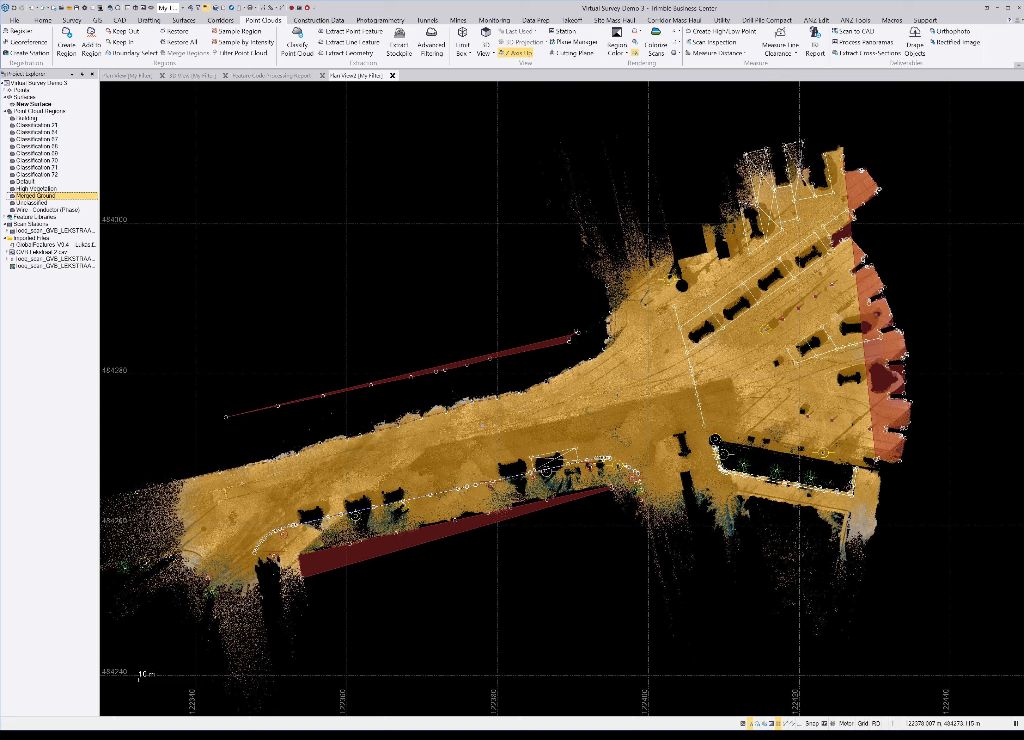
scroll(182, 517, up, 7)
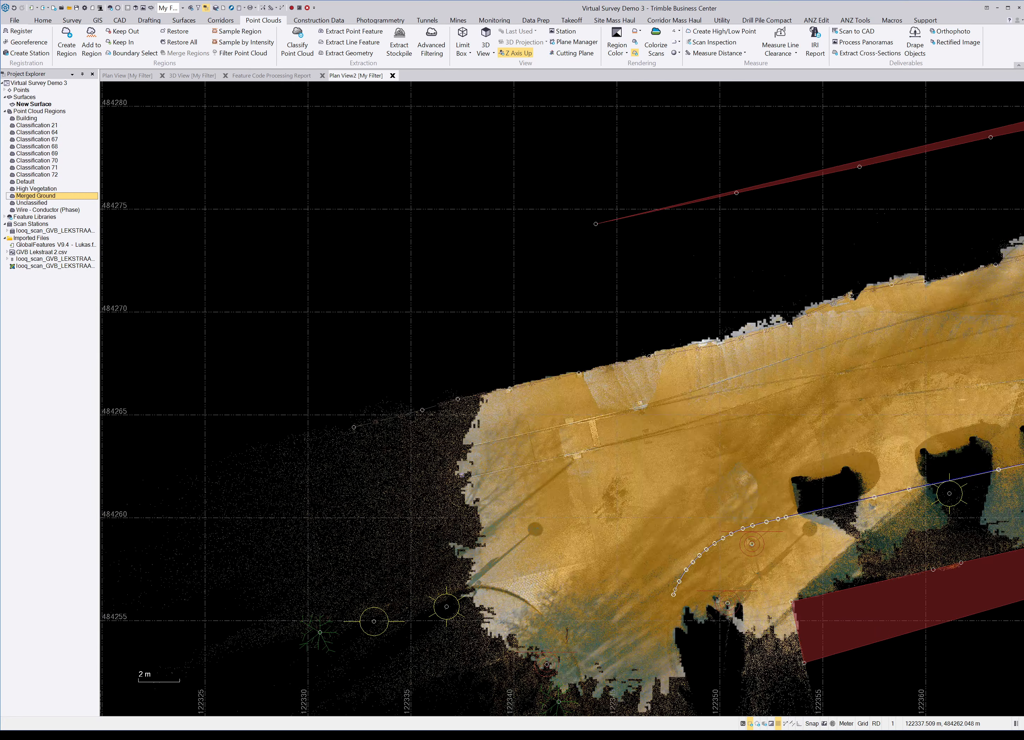
scroll(462, 475, down, 5)
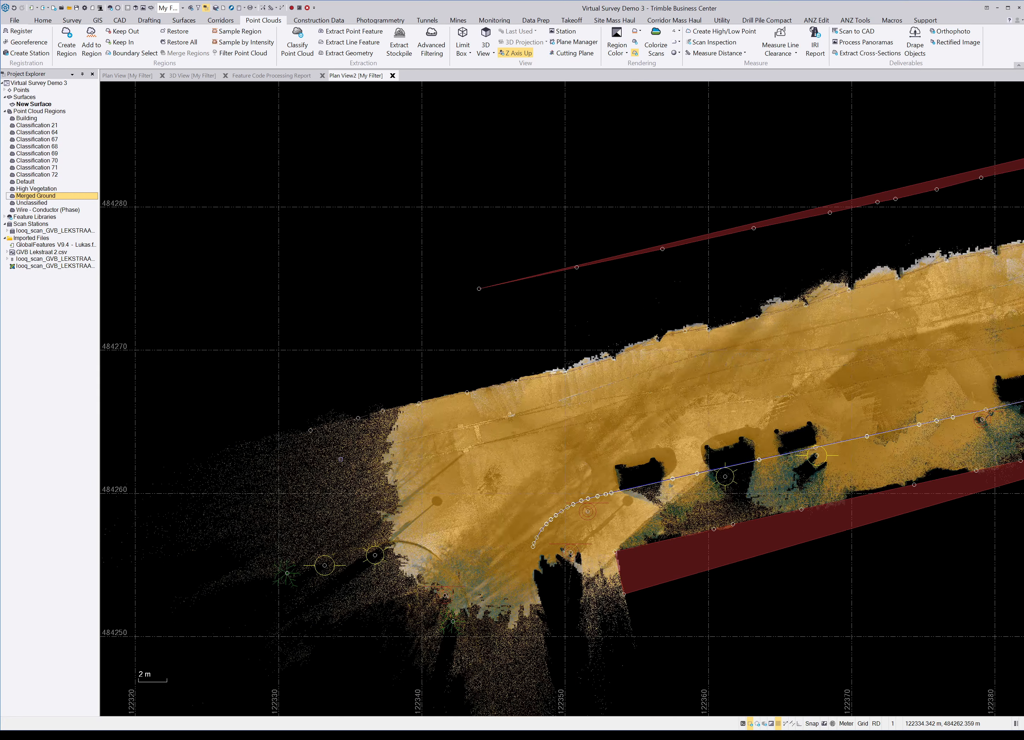
scroll(341, 459, down, 1)
middle_drag(920, 339, 489, 398)
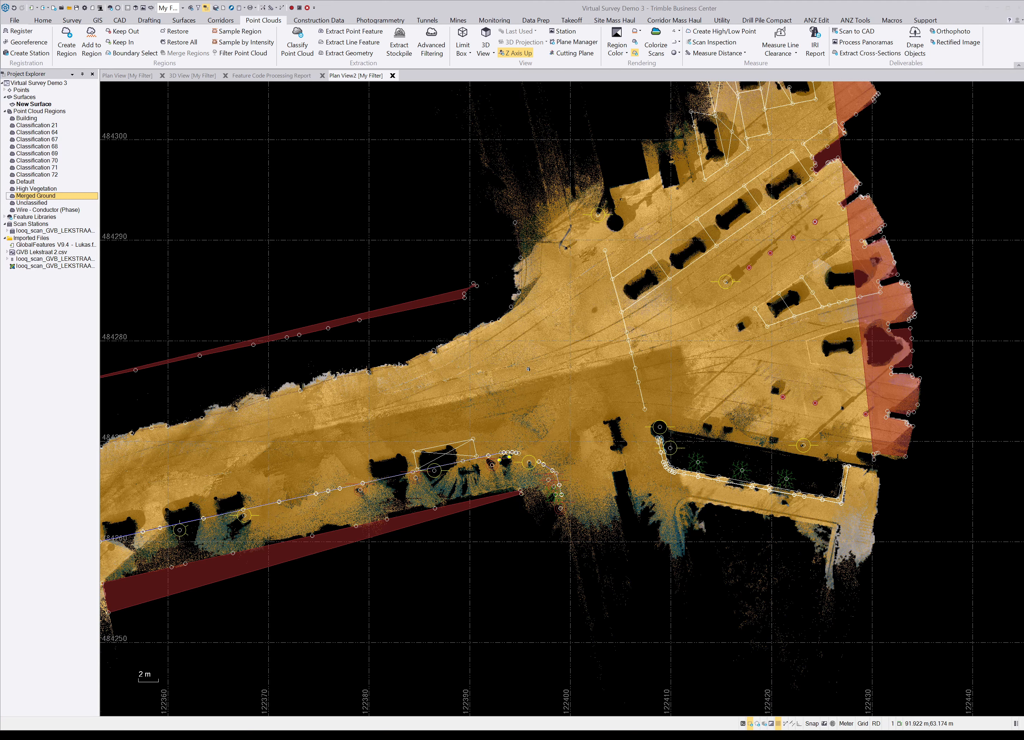
Step: In Classify Point Cloud, extract only Ground and refine only the Ground class
click(307, 45)
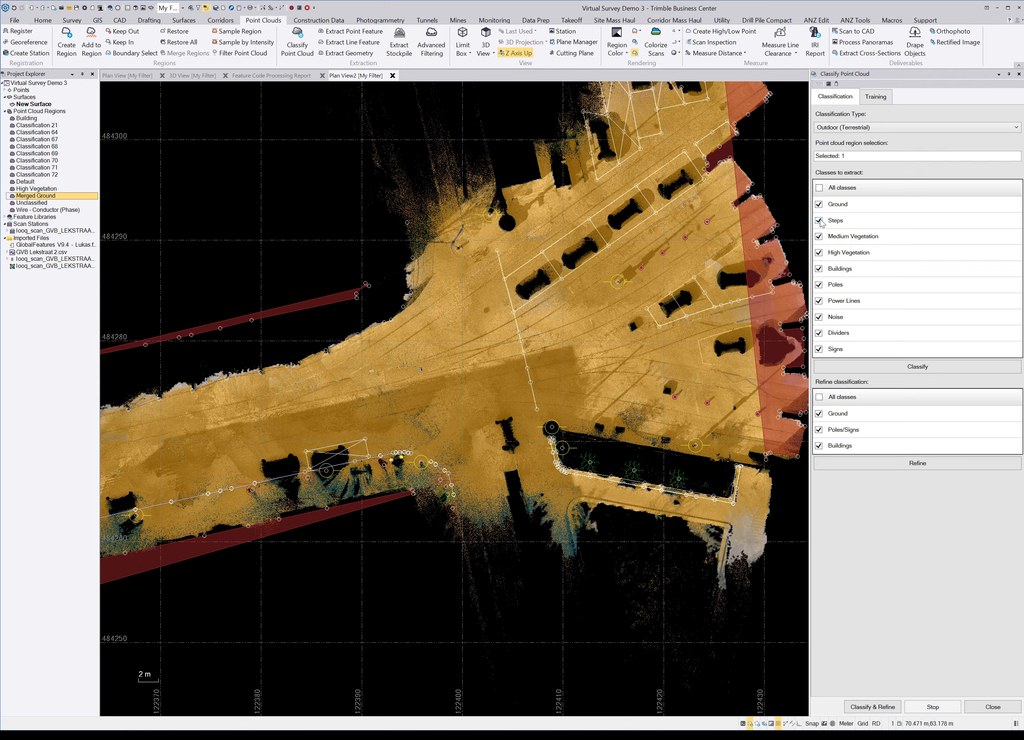
click(819, 188)
click(819, 204)
click(819, 398)
click(819, 398)
click(820, 414)
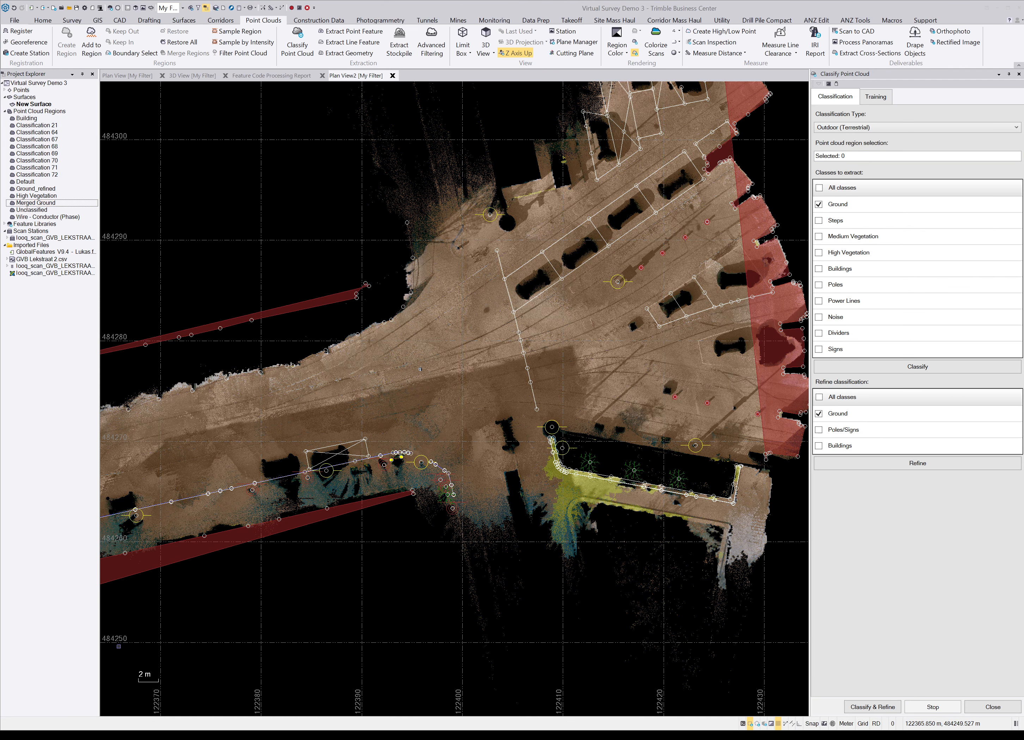
Step: Pan to the western road, then tilt the 3D view low across it to check the refined ground
middle_drag(289, 413, 548, 372)
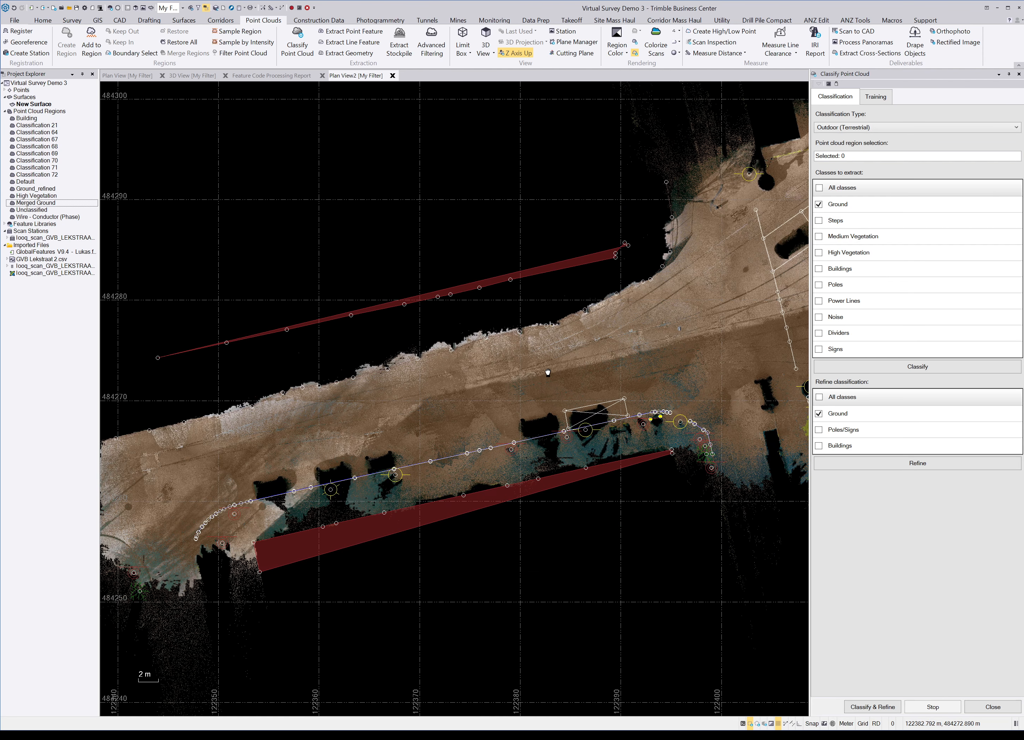
scroll(276, 432, up, 6)
scroll(277, 432, up, 3)
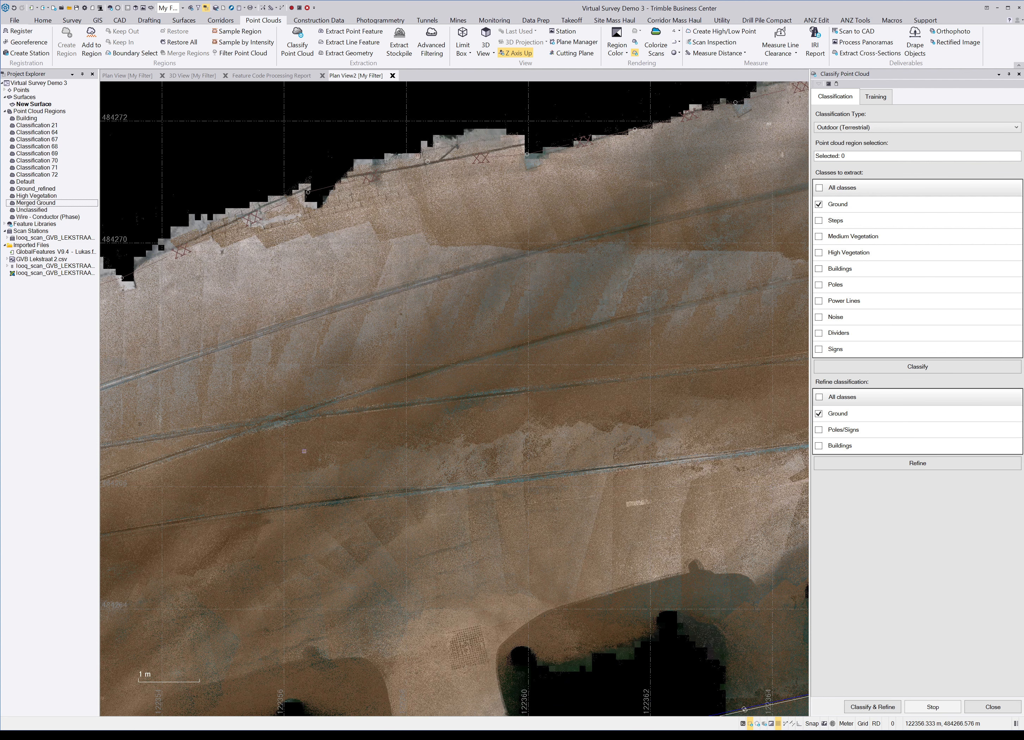
scroll(304, 451, down, 9)
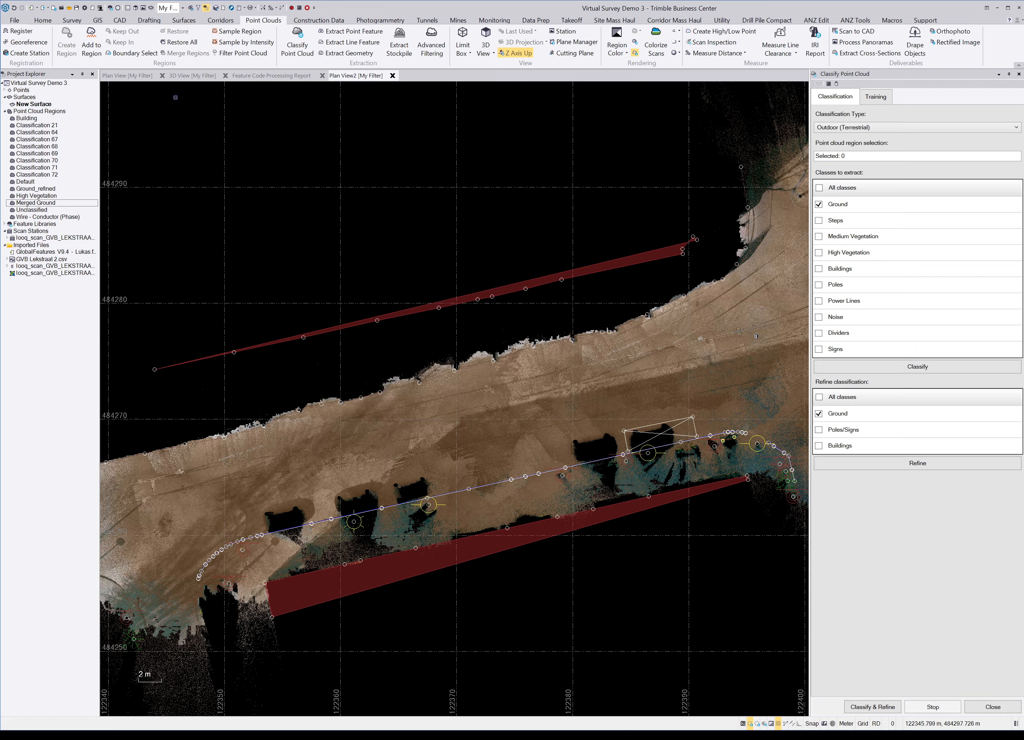
click(186, 75)
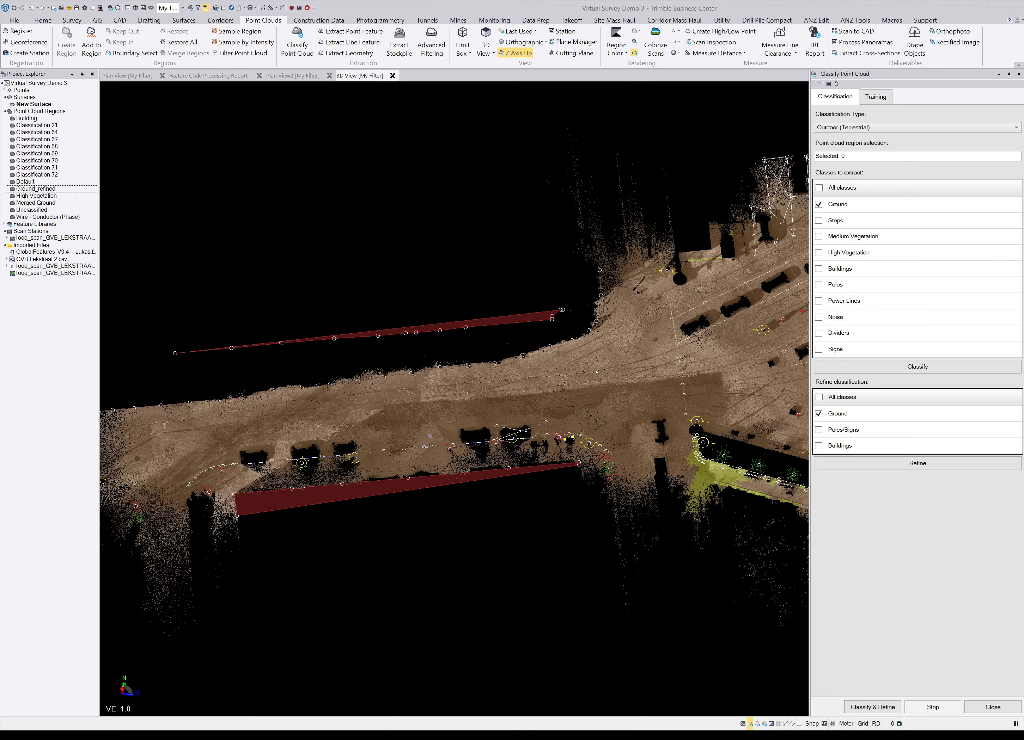
scroll(430, 436, up, 3)
right_drag(430, 437, 533, 342)
scroll(477, 384, down, 2)
scroll(478, 386, up, 7)
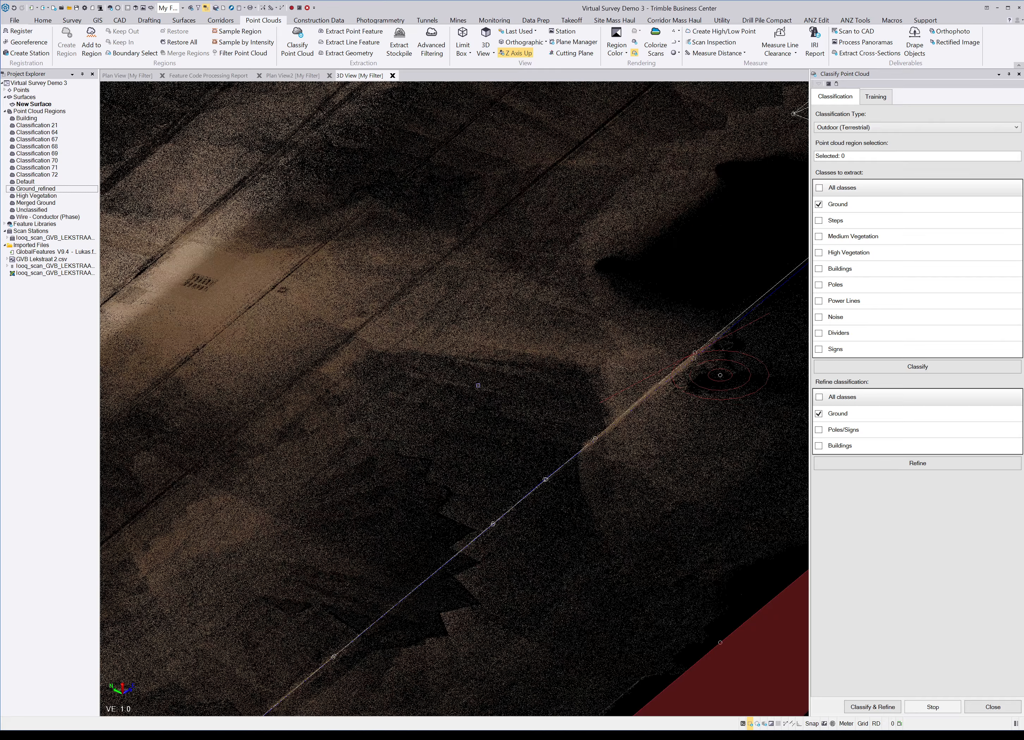
right_drag(478, 386, 457, 386)
Step: Orbit the 3D view back out to show the whole street scene
scroll(456, 386, down, 4)
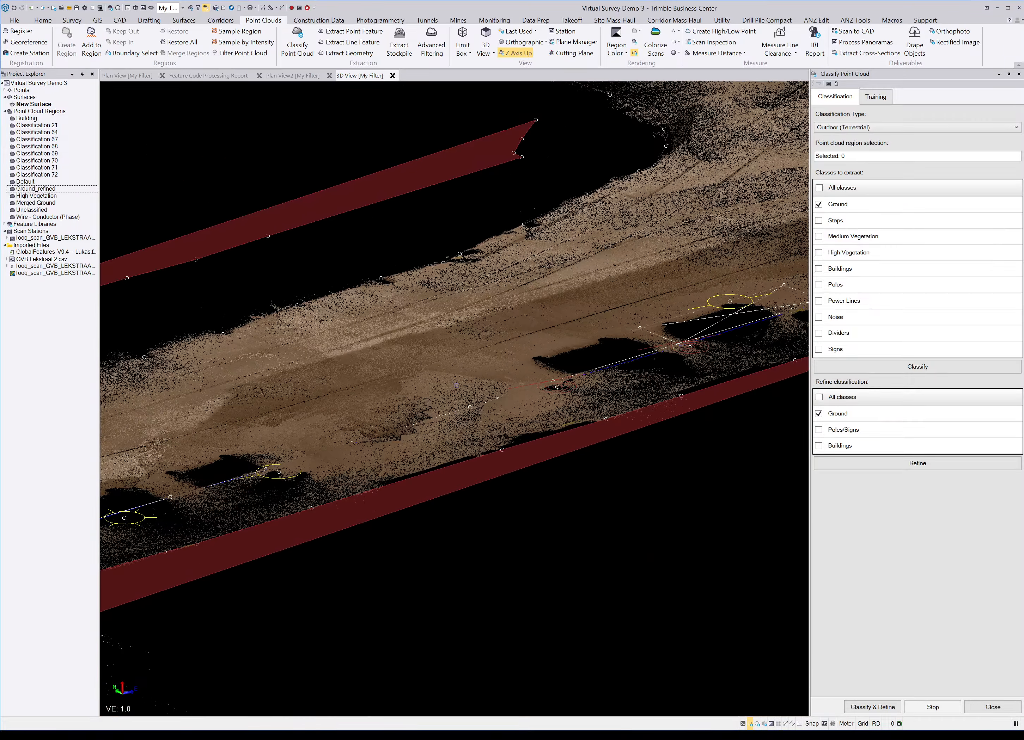
scroll(457, 386, down, 6)
right_drag(648, 274, 545, 461)
scroll(565, 415, up, 3)
scroll(575, 412, down, 6)
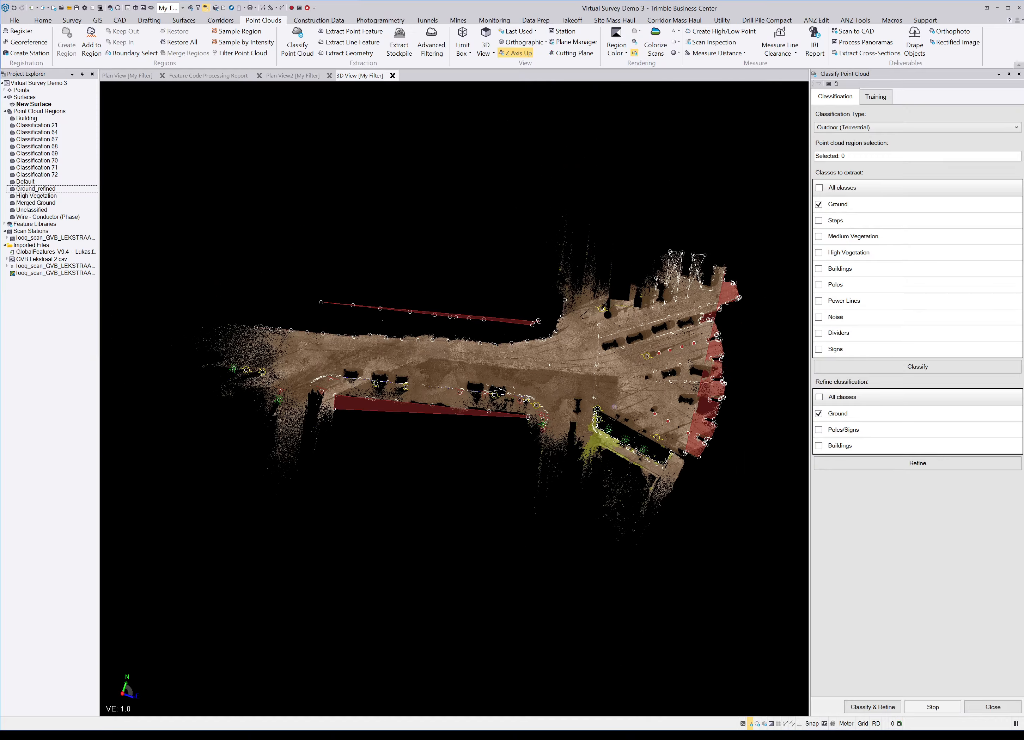
scroll(577, 387, down, 2)
right_drag(545, 369, 543, 368)
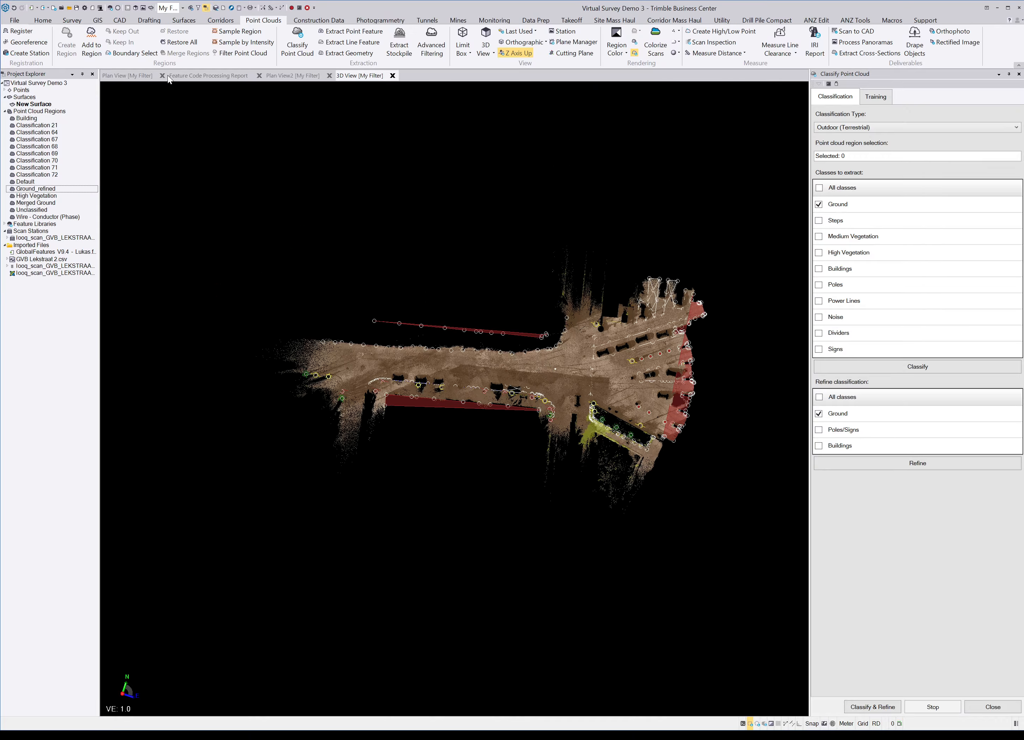
Step: Return to Plan View2 and close the Classify Point Cloud panel
click(294, 75)
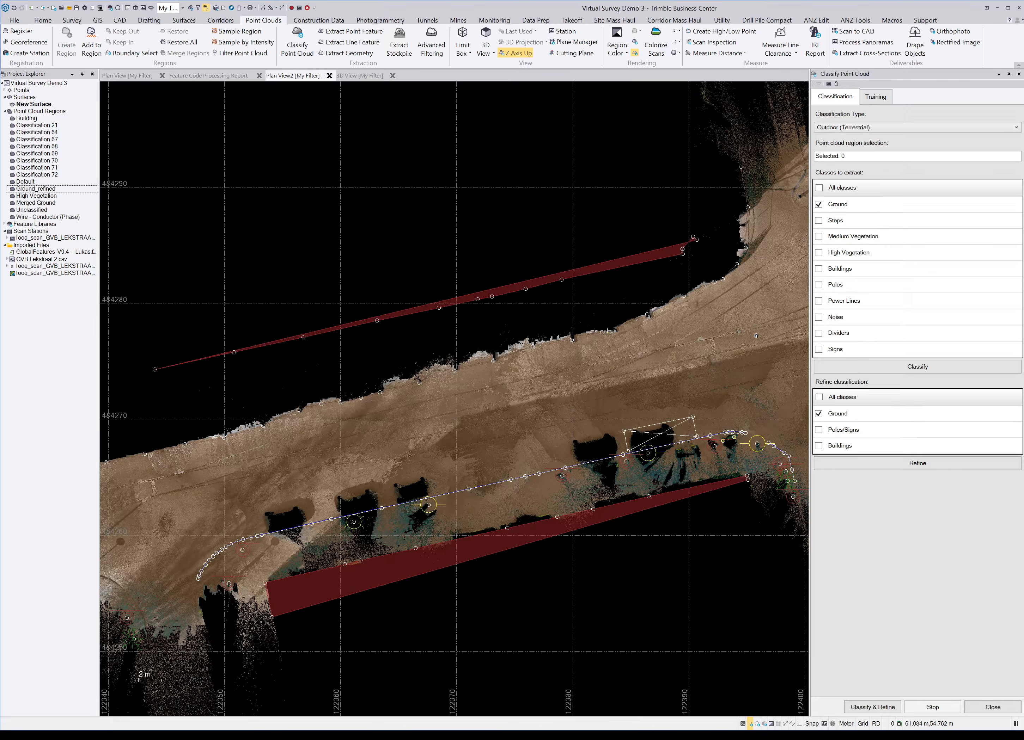
click(993, 707)
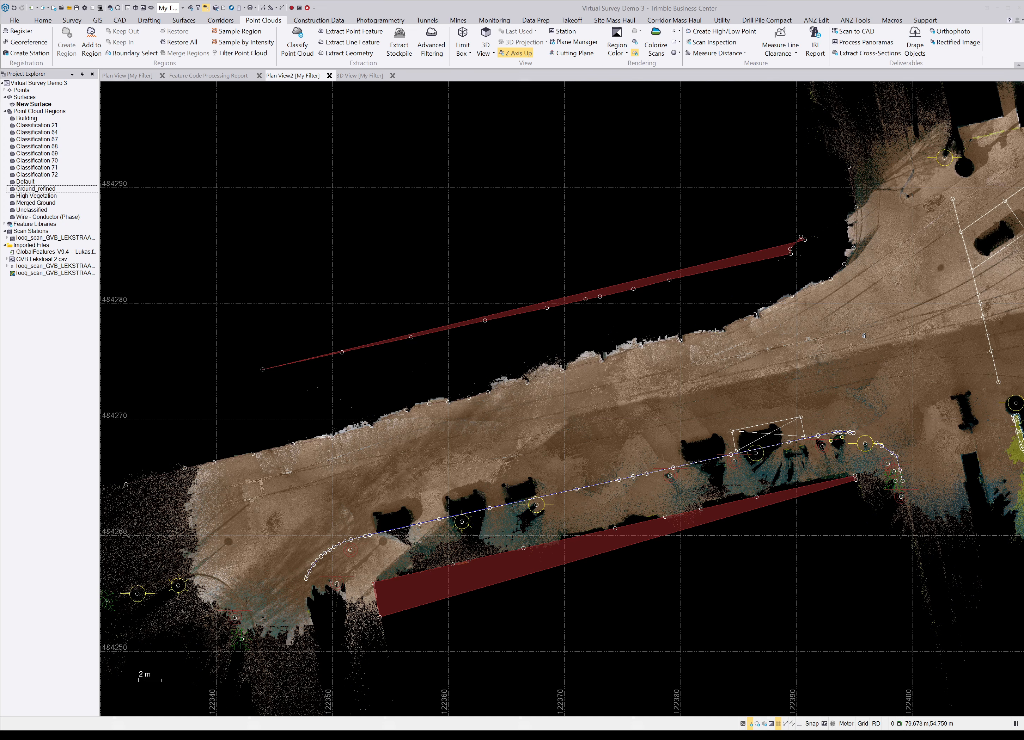
click(183, 20)
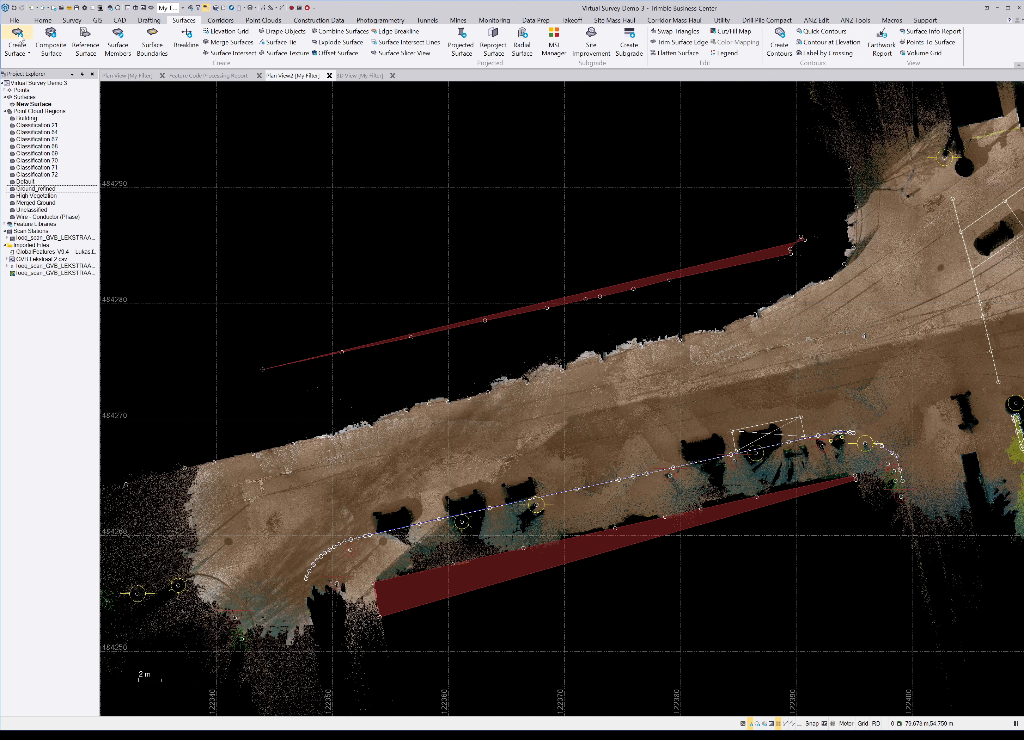
Step: Create New Surface(1) from the Ground_refined region with its colour set to Green
click(59, 58)
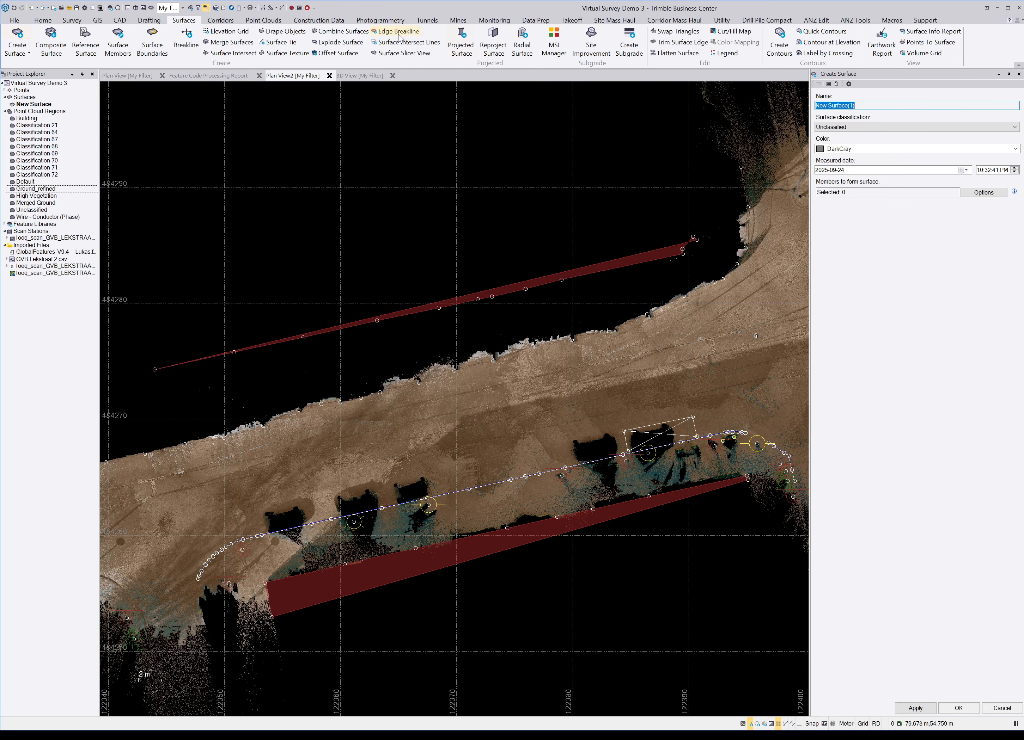
click(934, 129)
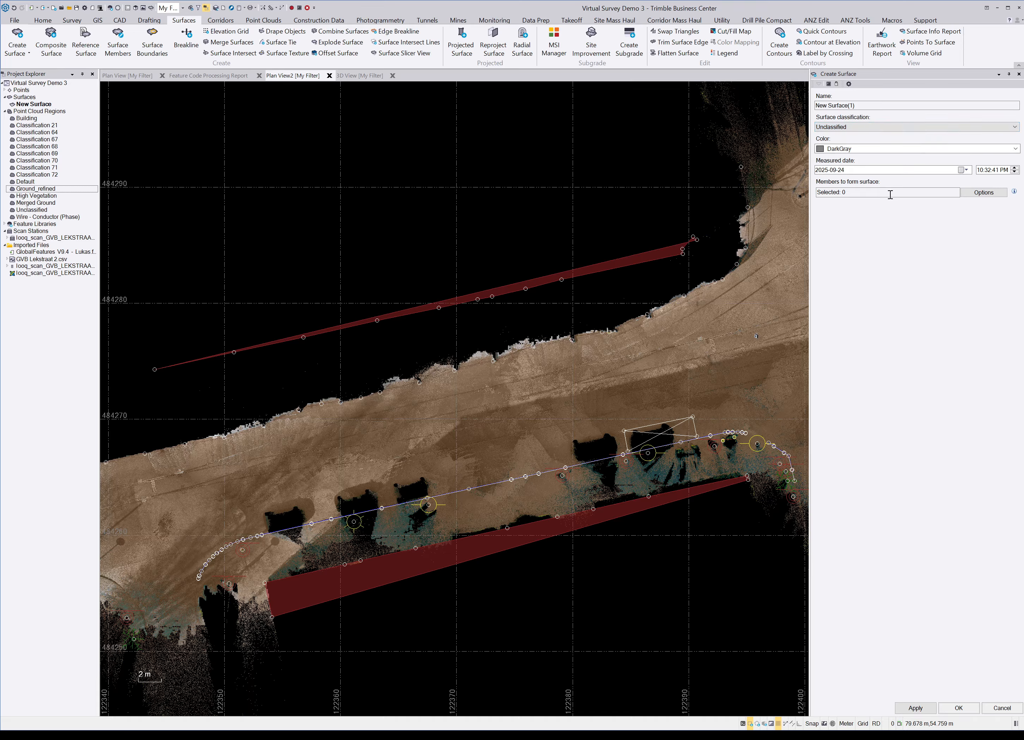
click(933, 192)
click(36, 188)
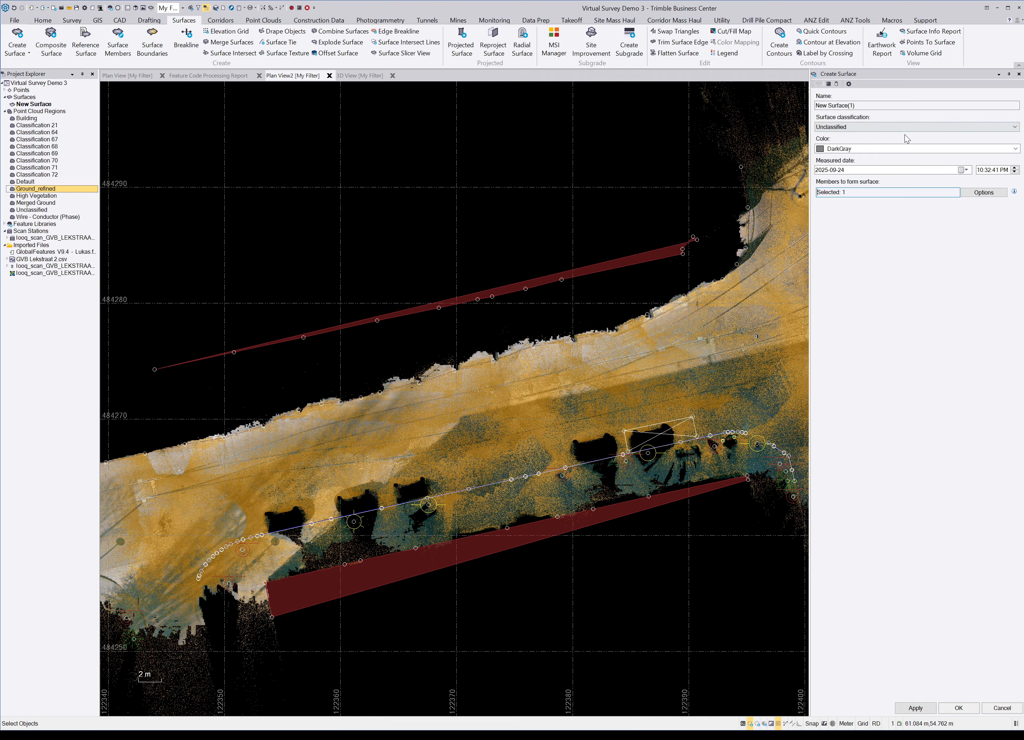
click(919, 171)
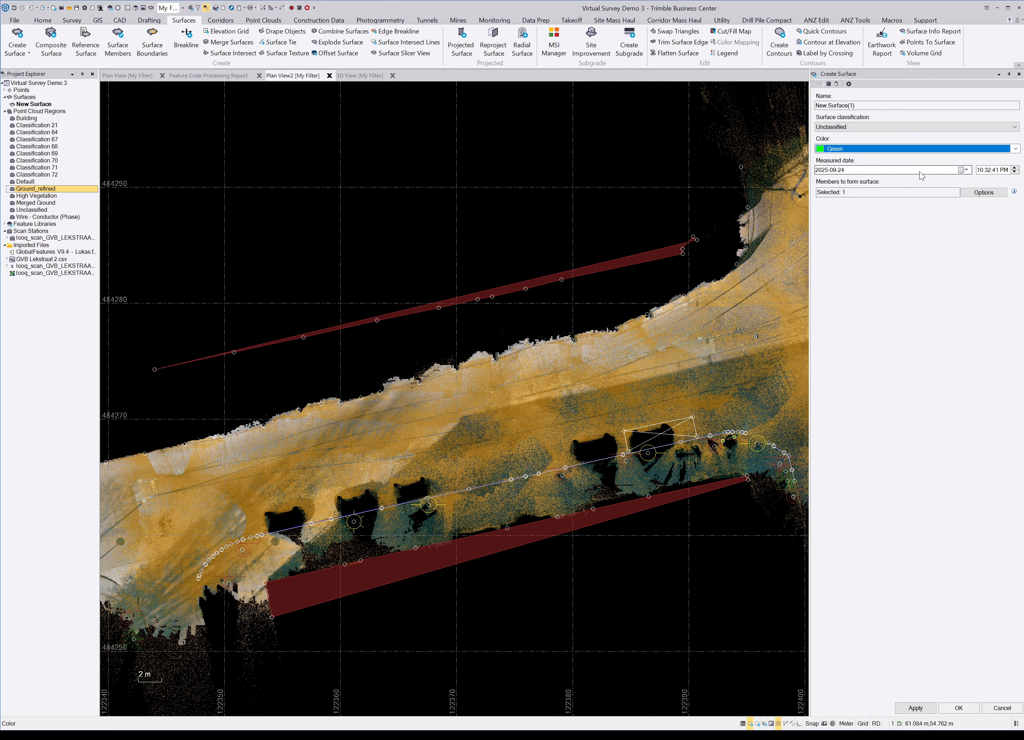
click(1016, 149)
click(1016, 148)
click(961, 709)
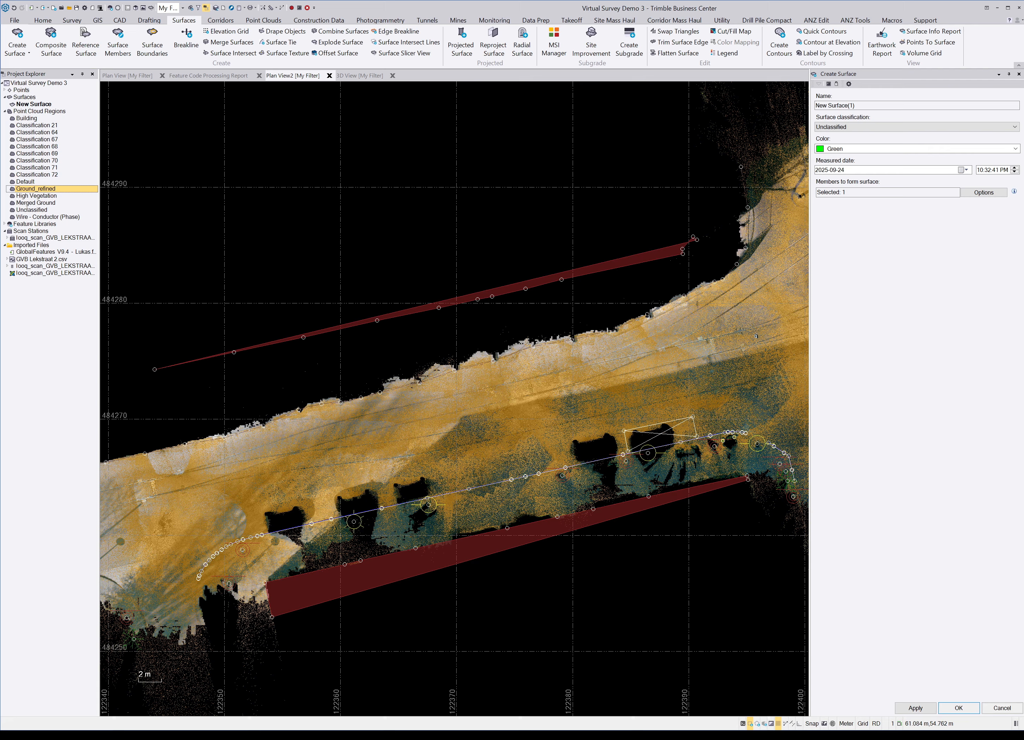
click(958, 708)
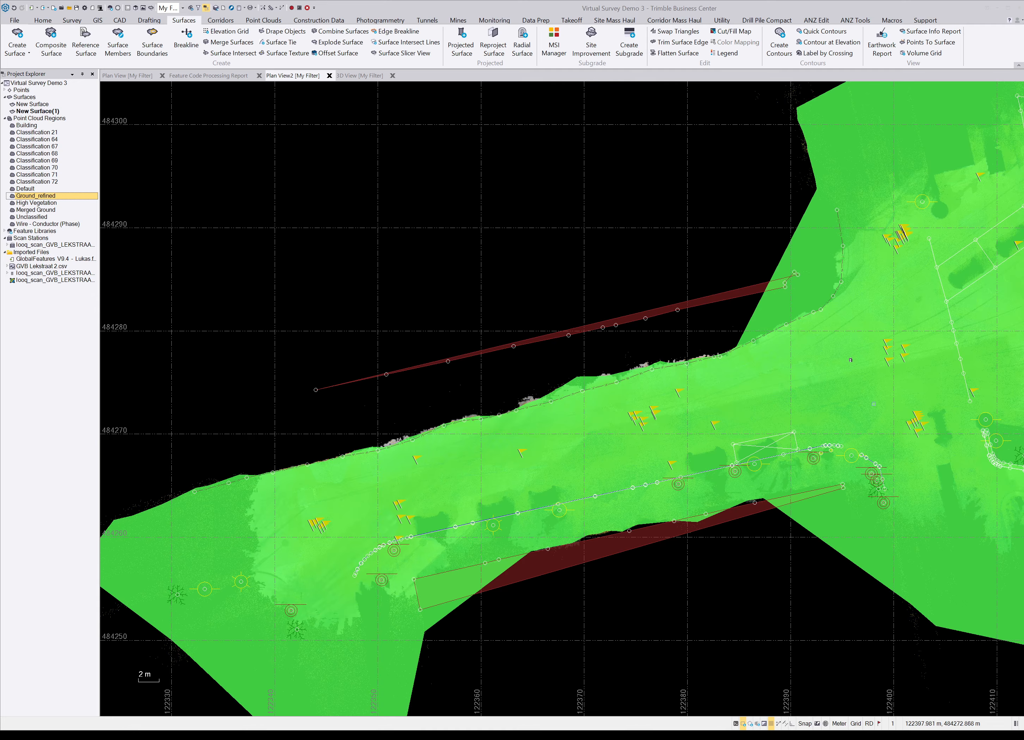
Step: Switch to the 3D View and orbit around the new green surface
scroll(646, 396, down, 2)
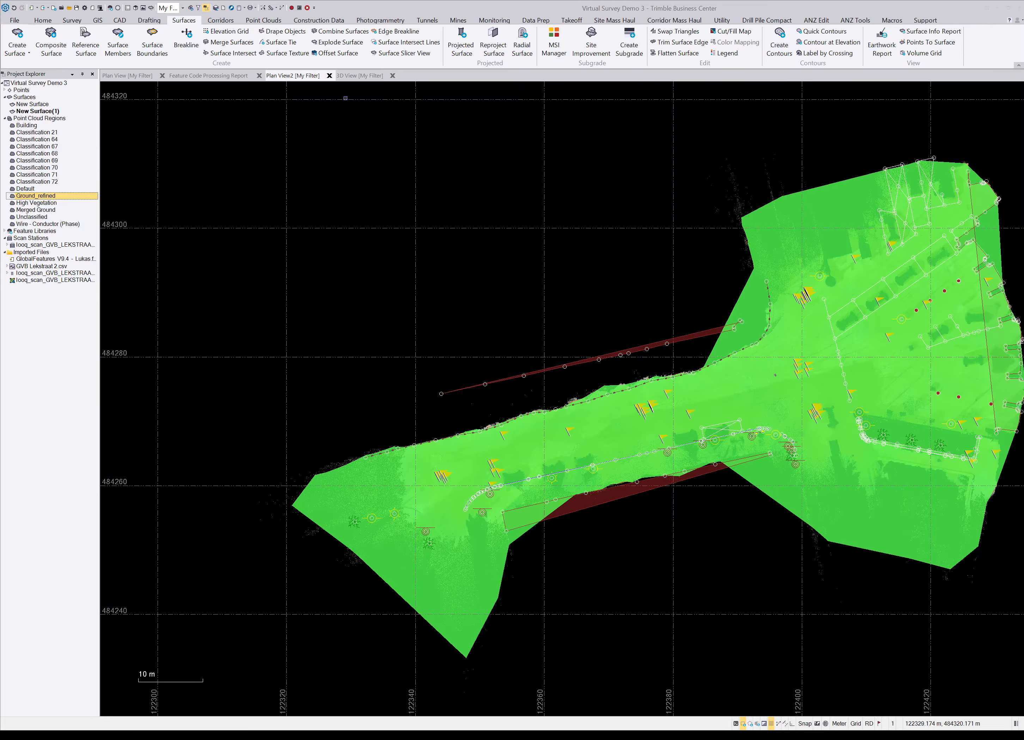
click(359, 76)
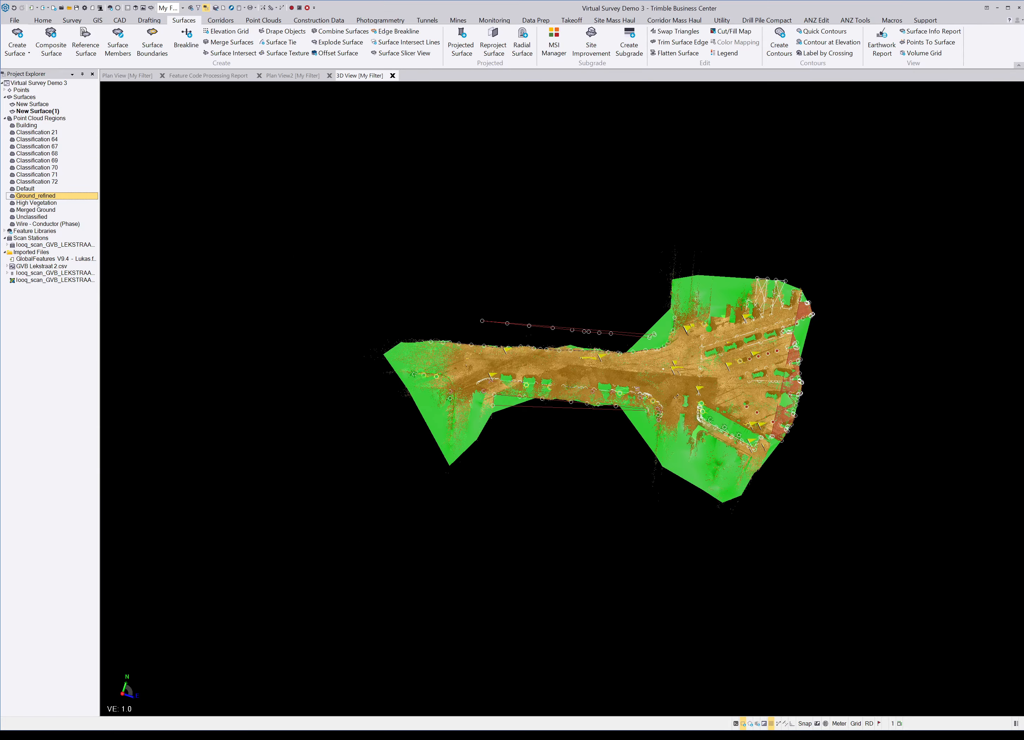
scroll(607, 382, up, 5)
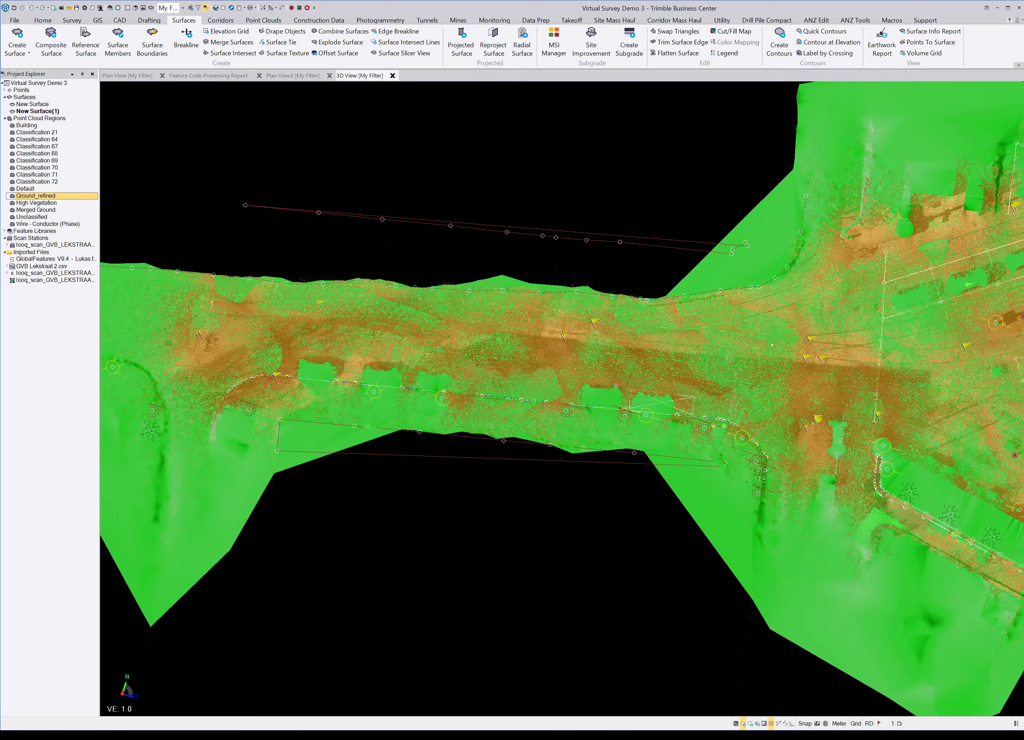
scroll(616, 387, up, 3)
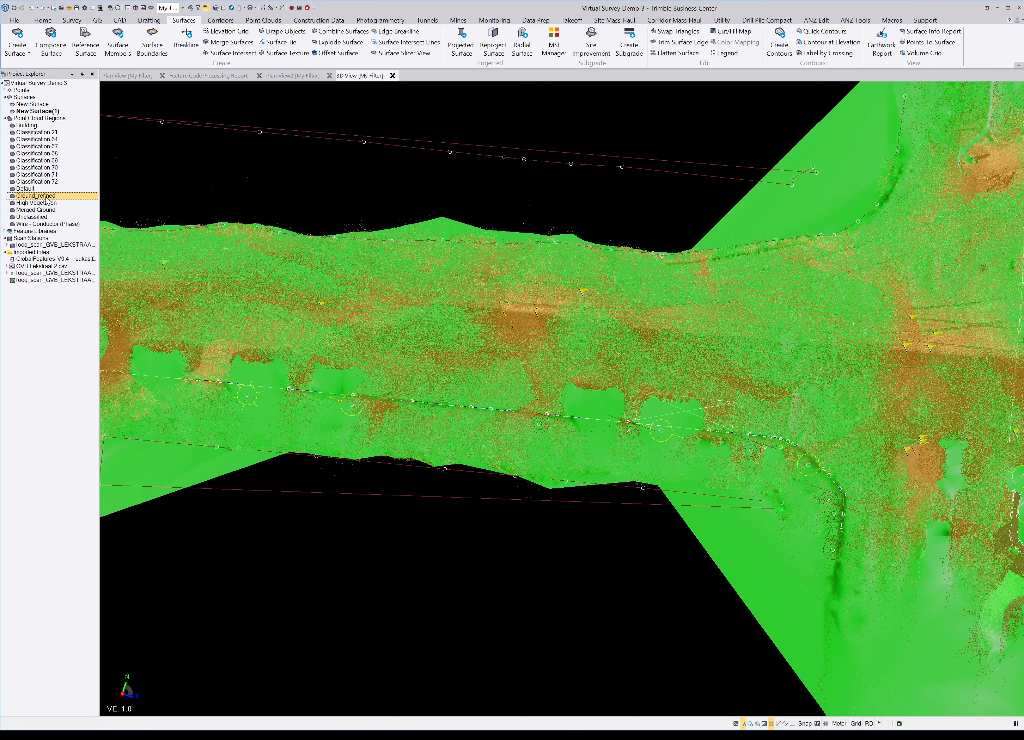
scroll(578, 341, down, 2)
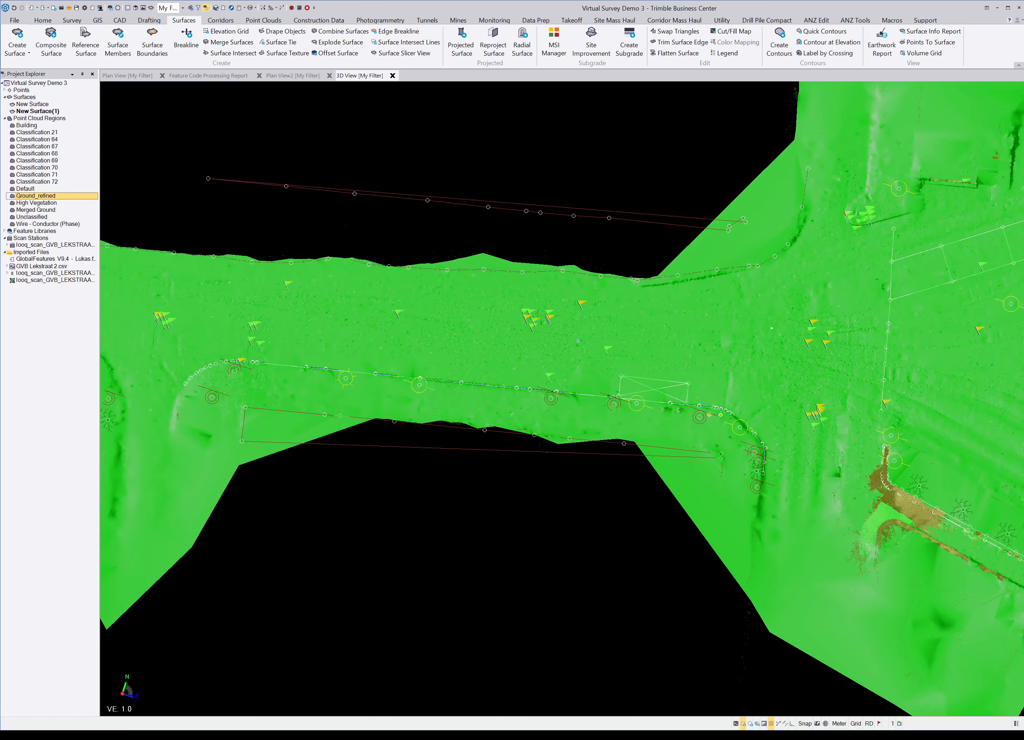
scroll(578, 342, up, 4)
mouse_move(573, 343)
right_down()
mouse_move(756, 317)
mouse_move(770, 280)
right_up()
scroll(687, 311, down, 3)
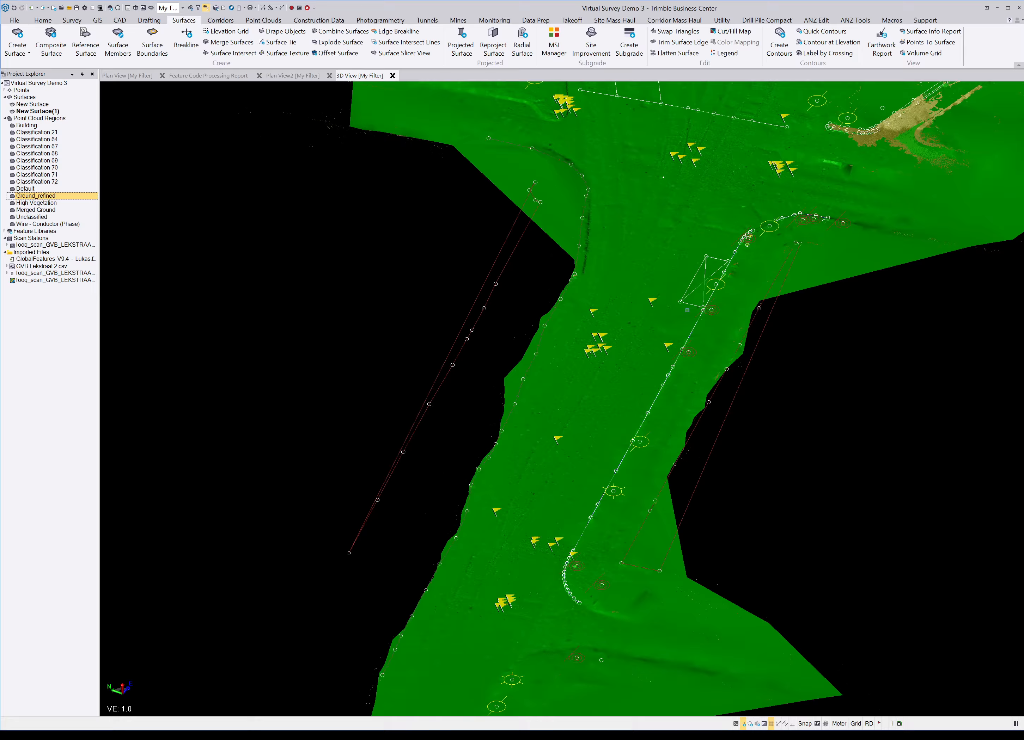
scroll(687, 311, down, 2)
mouse_move(647, 342)
right_down()
mouse_move(726, 327)
mouse_move(632, 322)
right_up()
Step: Orbit along the road and curved kerb, then look down on the whole surface from above
scroll(731, 278, up, 6)
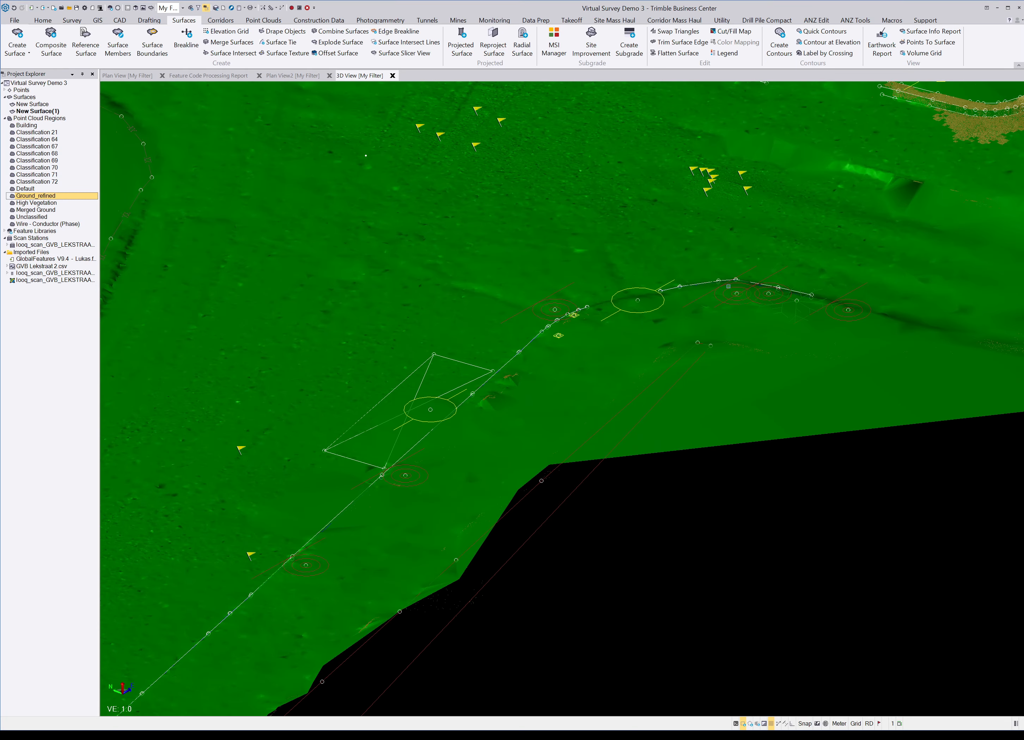
middle_drag(728, 286, 699, 300)
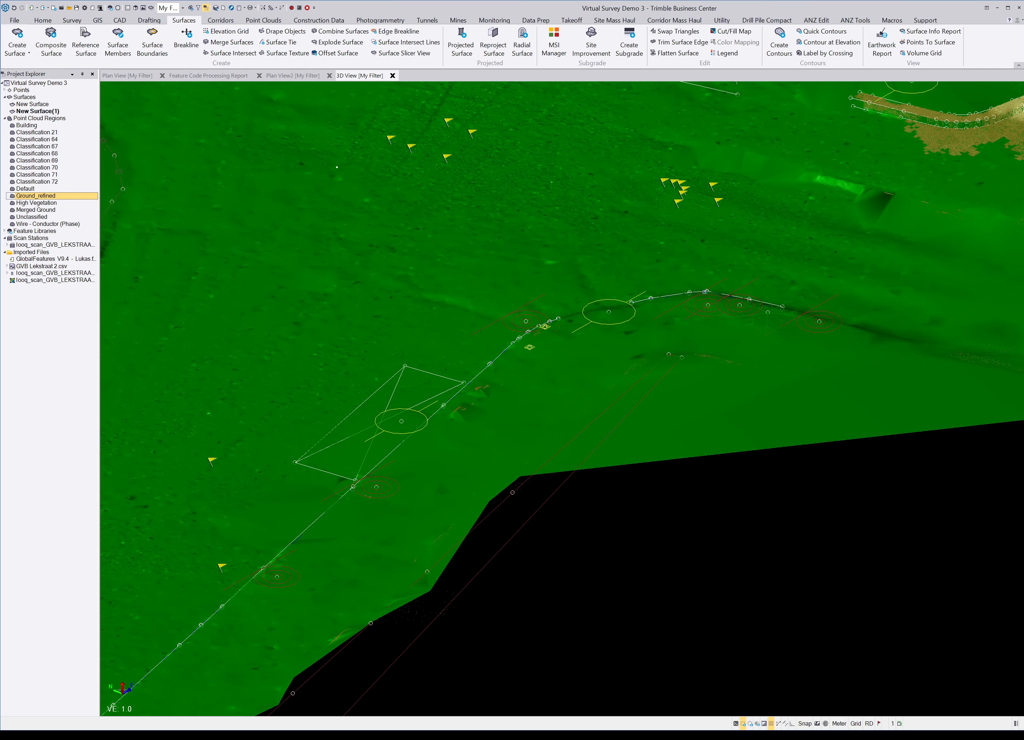
mouse_move(727, 258)
right_down()
mouse_move(624, 280)
mouse_move(600, 313)
right_up()
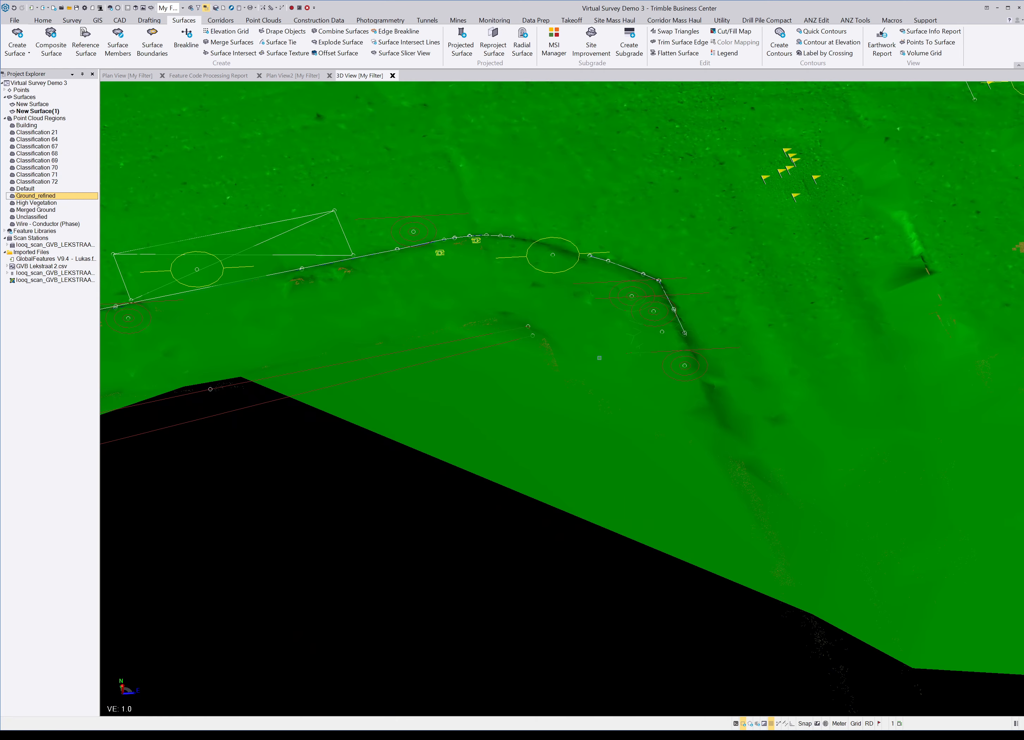
scroll(591, 370, down, 3)
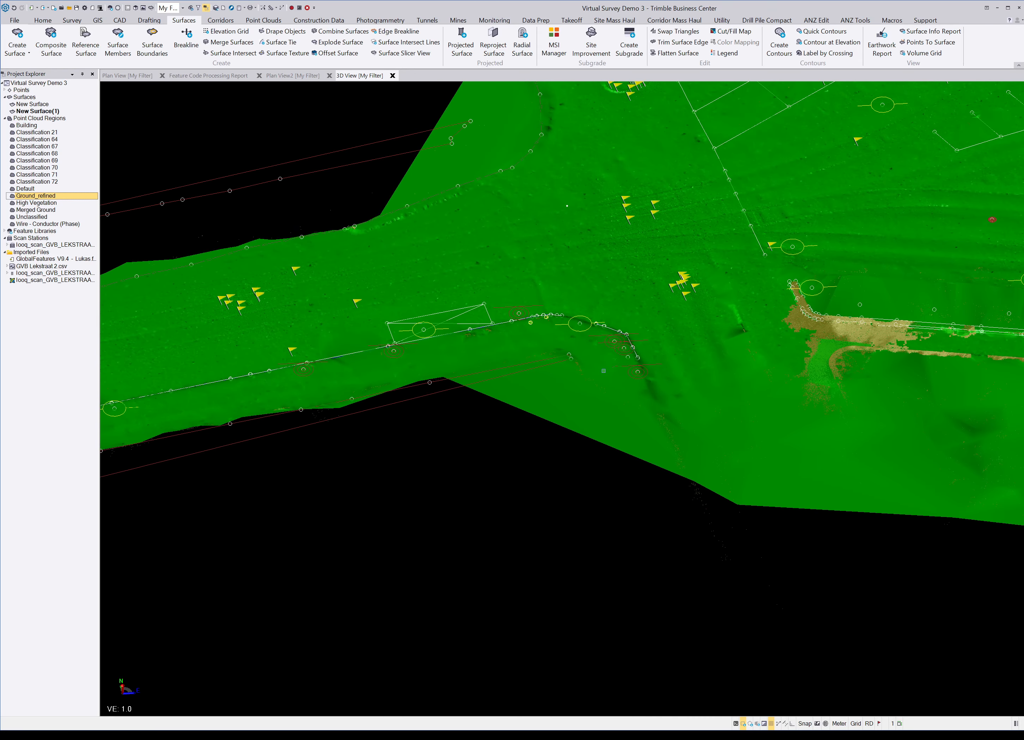
right_drag(805, 320, 887, 338)
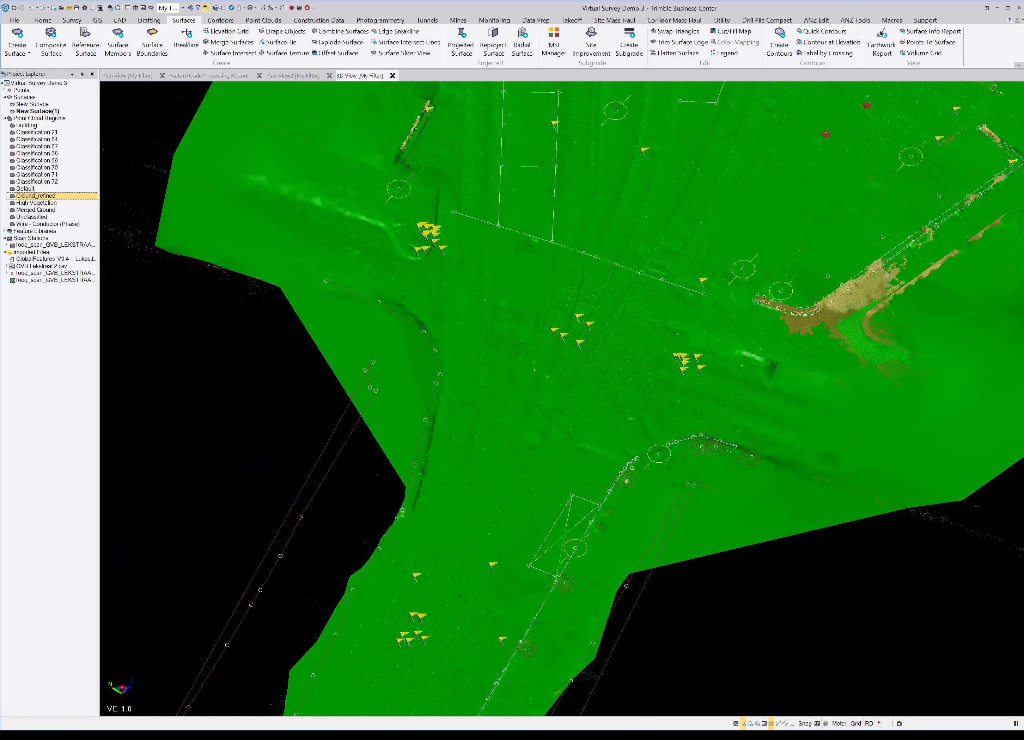
scroll(886, 278, up, 3)
scroll(886, 278, up, 3)
mouse_move(788, 295)
right_down()
mouse_move(814, 297)
mouse_move(805, 246)
right_up()
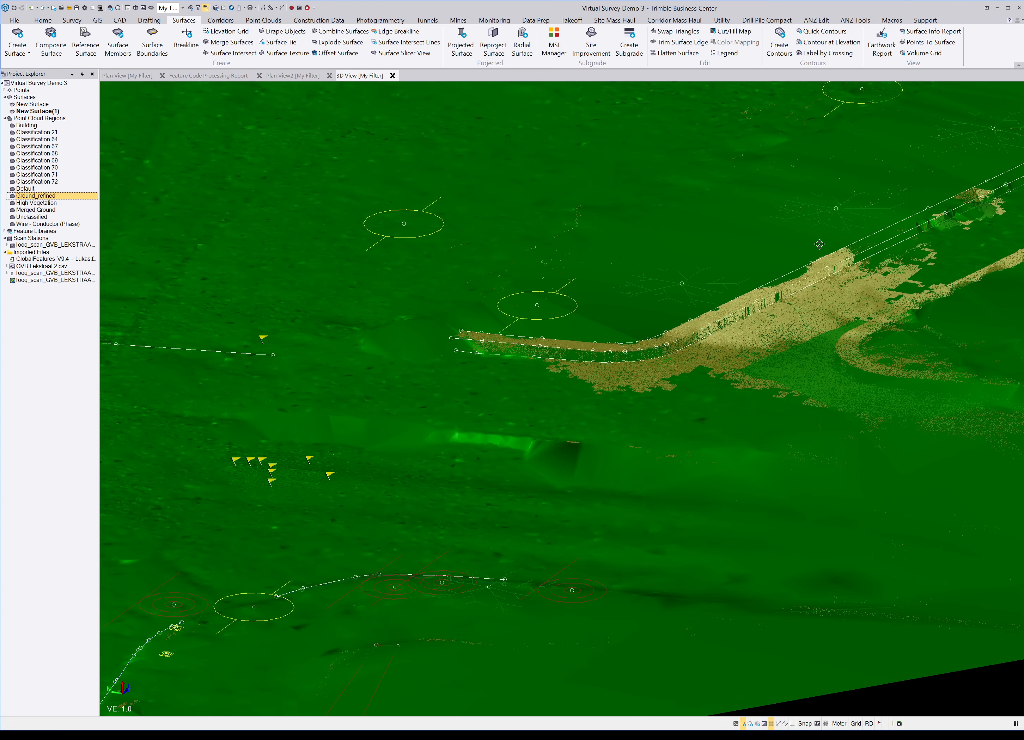
scroll(721, 328, up, 2)
scroll(722, 328, up, 5)
mouse_move(727, 323)
right_down()
mouse_move(803, 322)
mouse_move(765, 306)
mouse_move(726, 323)
right_up()
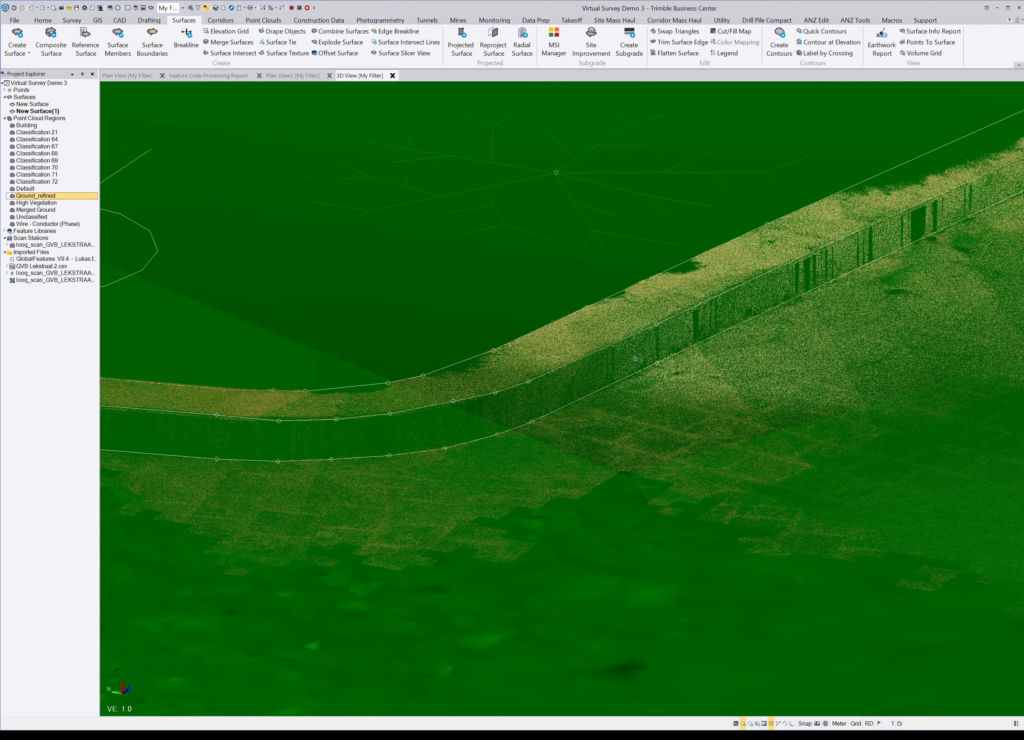
scroll(635, 359, down, 10)
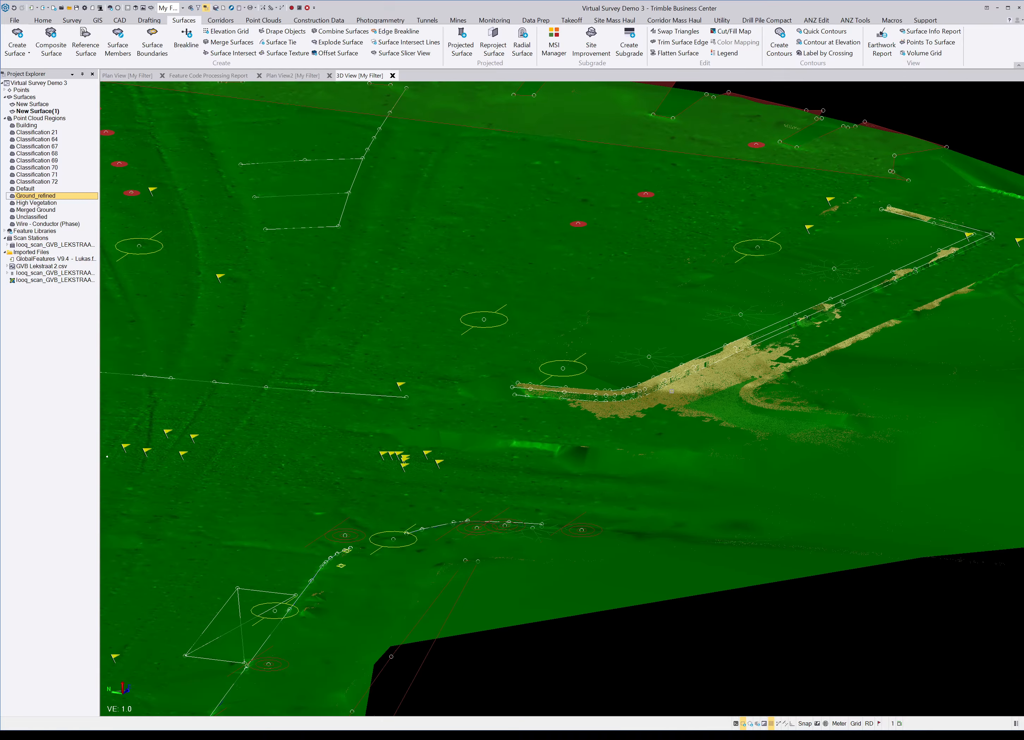
scroll(671, 391, down, 8)
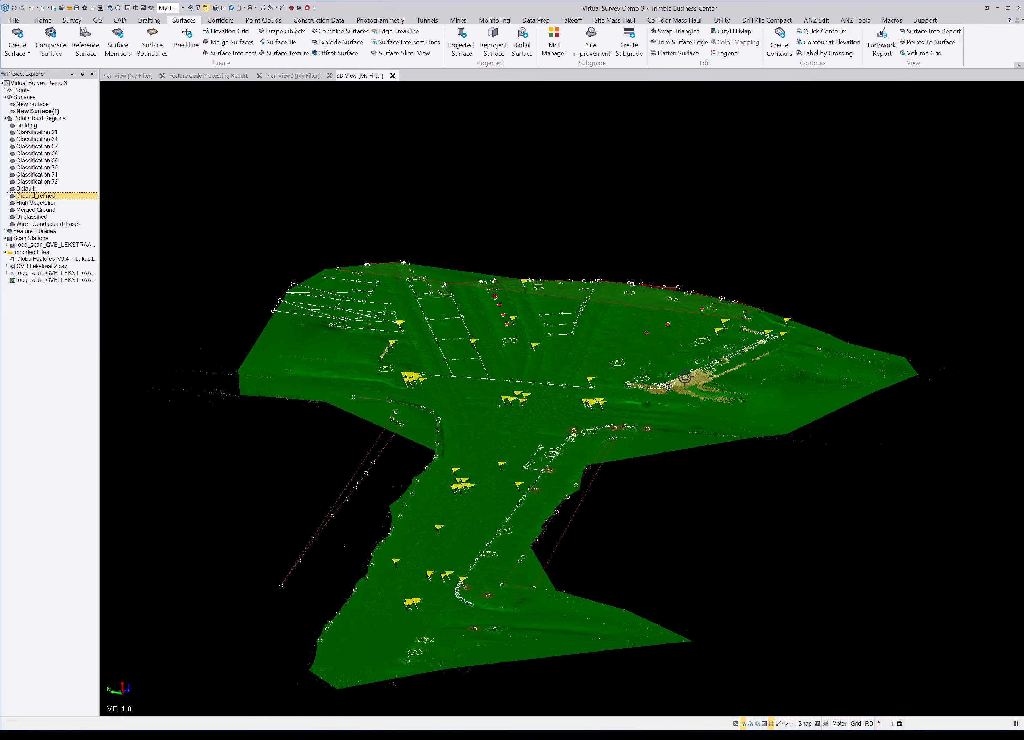
right_drag(669, 387, 593, 433)
scroll(697, 313, down, 5)
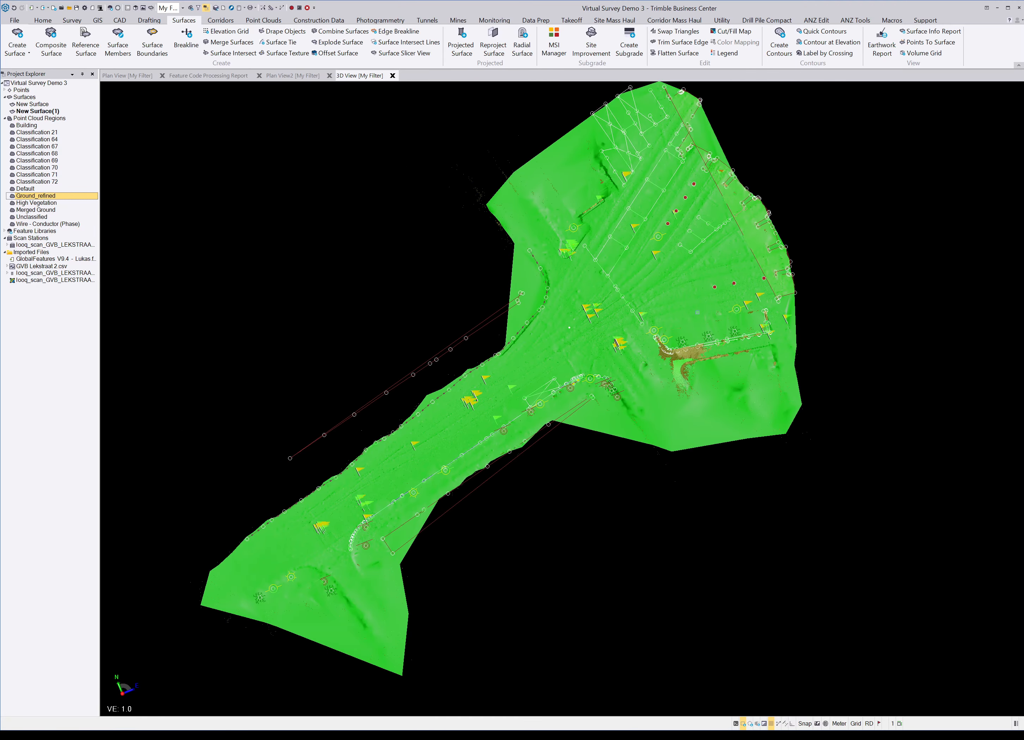